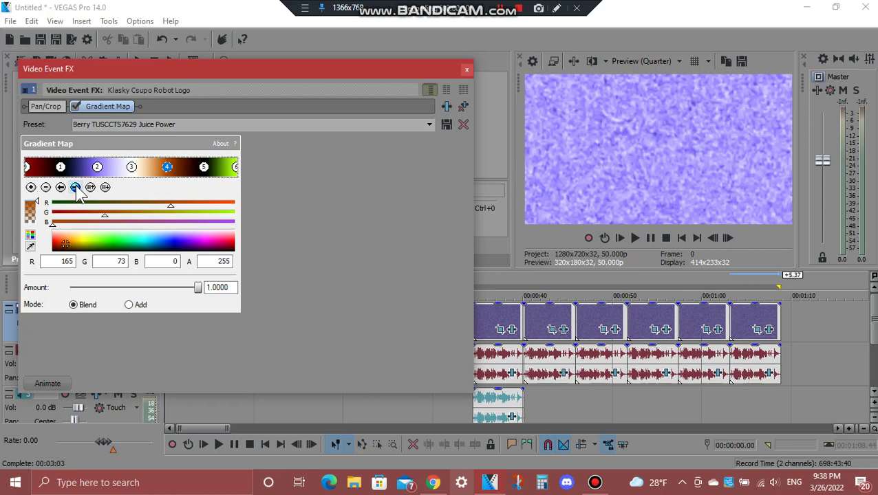
- Examine the remaining colour points of the first video event's Gradient Map, then close its effects window
left_click(76, 187)
left_click(76, 188)
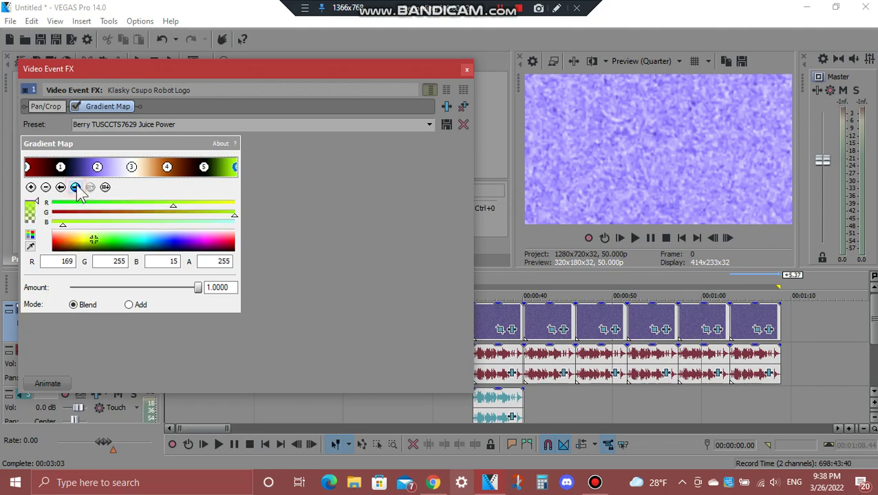
left_click(466, 69)
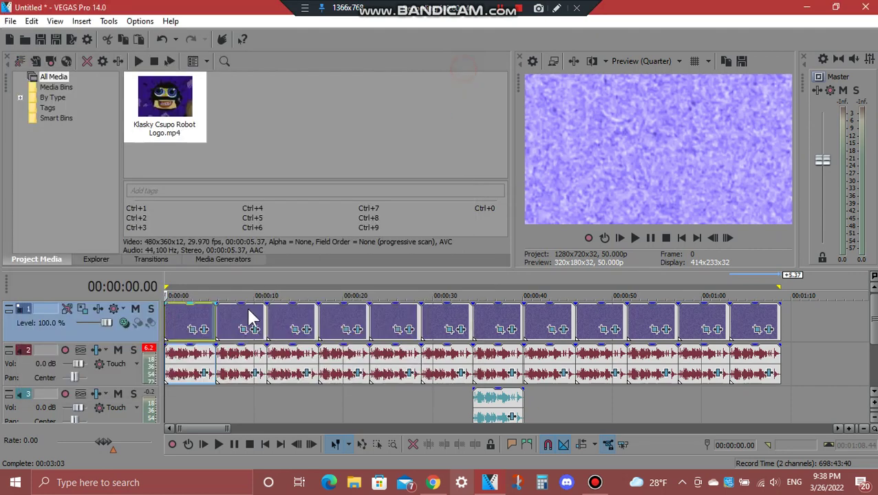
- Examine the IL Vocodex settings on the first audio event, outlining the key mixer and band controls and checking the carrier section
left_click(204, 374)
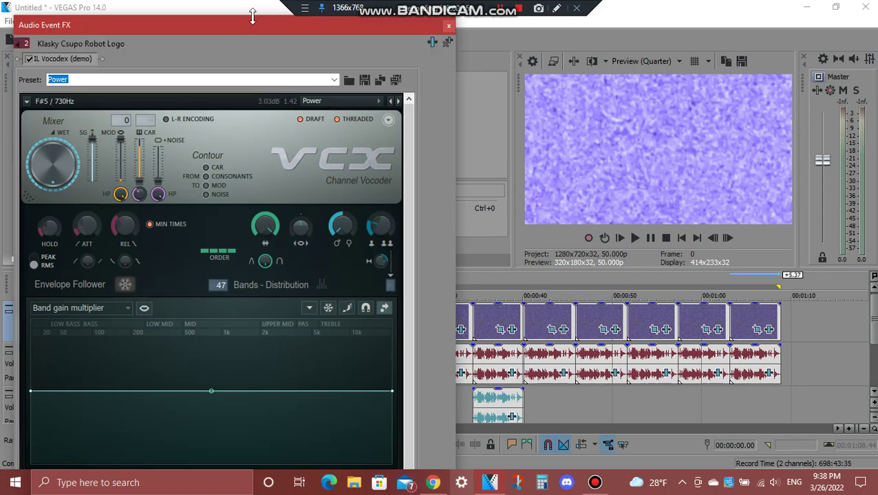
left_click_drag(253, 16, 228, 48)
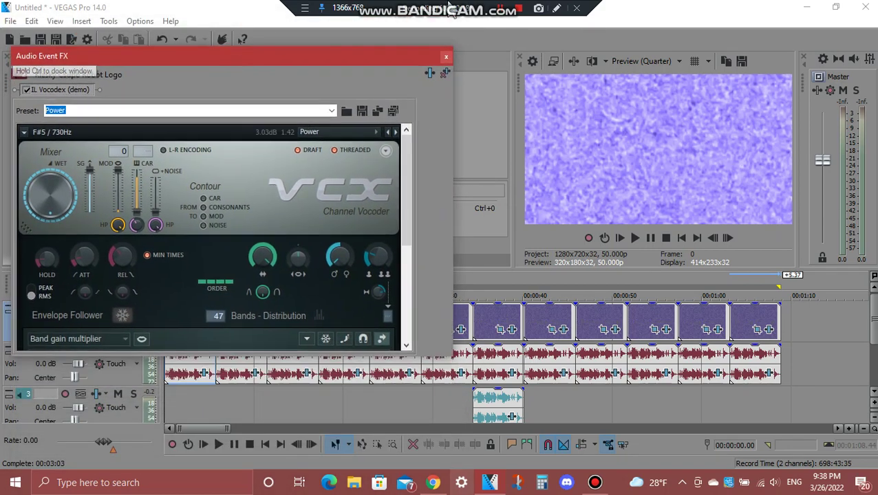
left_click(556, 8)
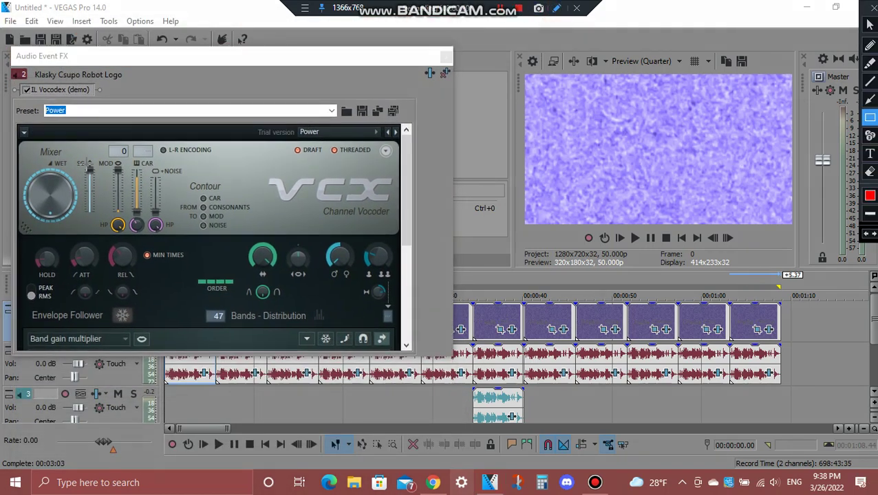
mouse_move(21, 158)
left_mouse_down()
mouse_move(72, 248)
mouse_move(79, 233)
left_mouse_up()
left_click_drag(80, 160, 103, 230)
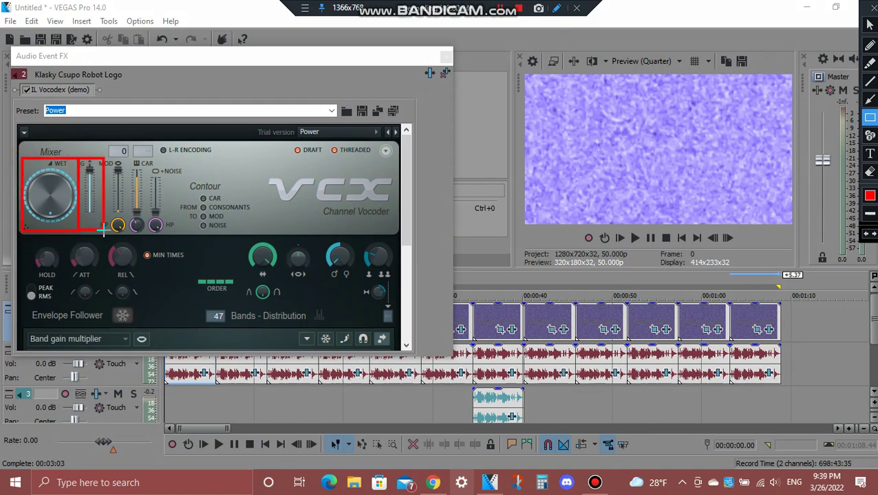
left_click_drag(101, 158, 130, 214)
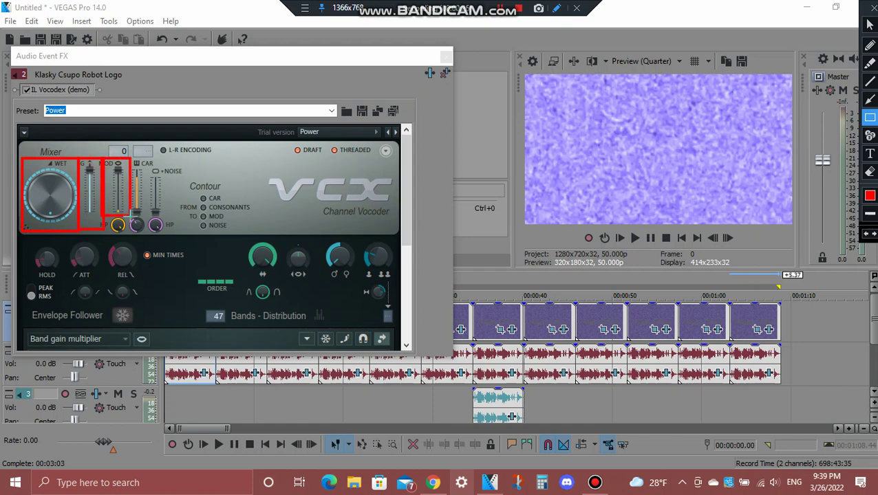
mouse_move(179, 263)
left_mouse_down()
mouse_move(258, 310)
mouse_move(241, 298)
left_mouse_up()
left_click_drag(235, 240, 281, 280)
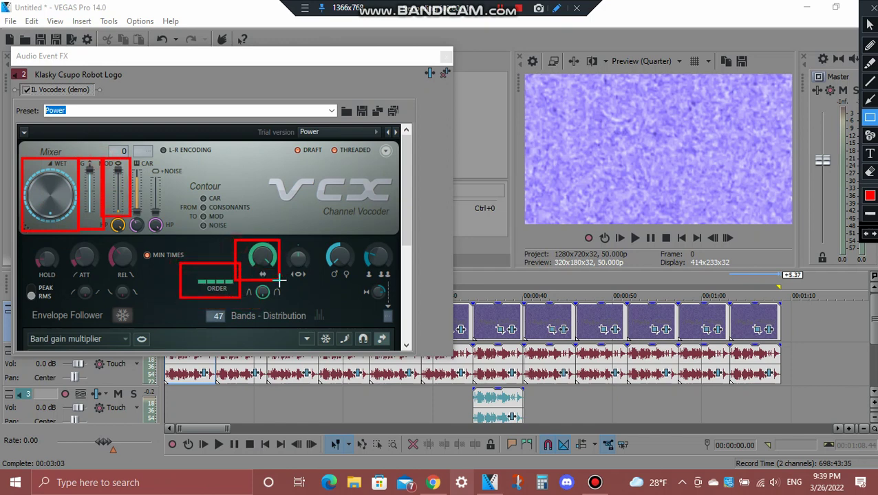
left_click_drag(318, 236, 359, 282)
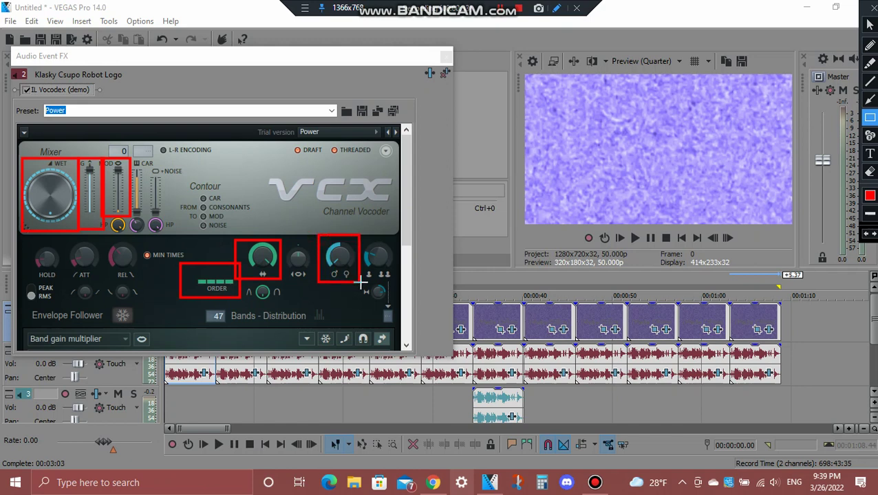
left_click(555, 8)
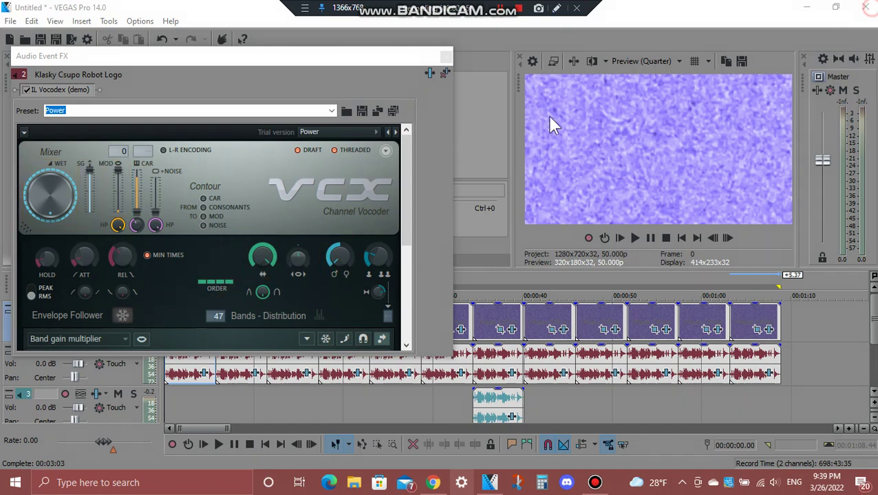
left_click_drag(406, 187, 401, 282)
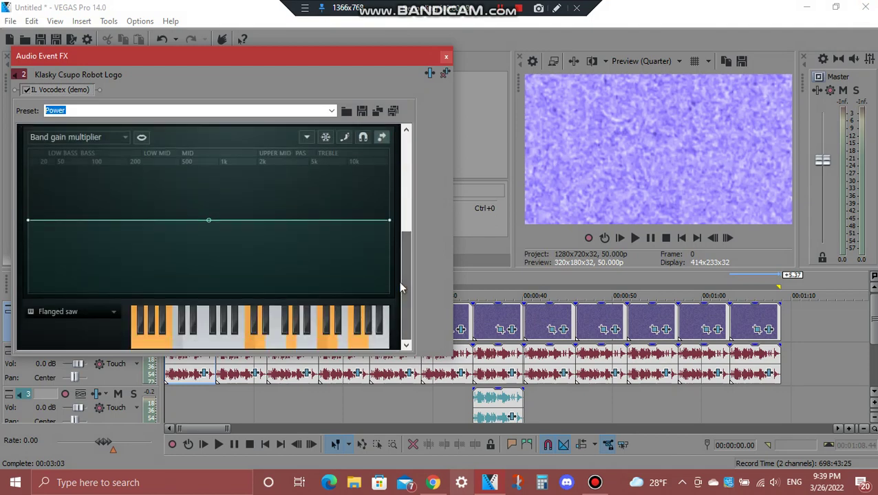
left_click(446, 56)
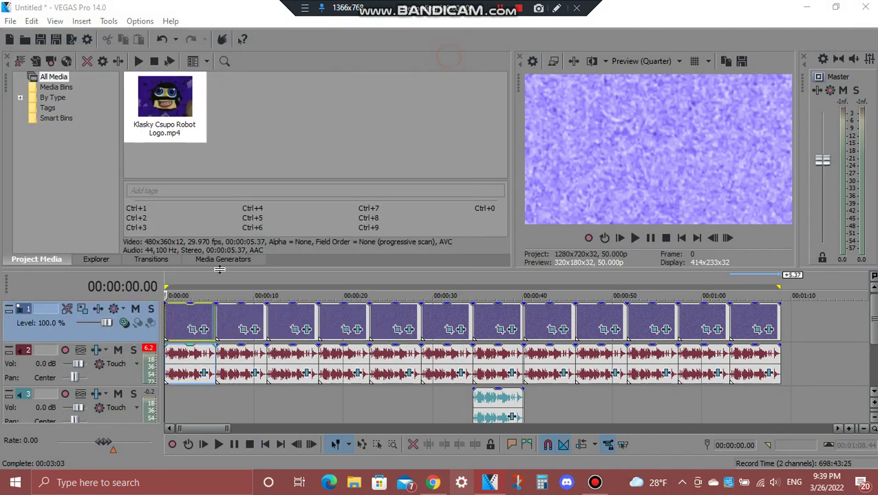
- Examine each colour point of the Gradient Map effect on the second video event
left_click(229, 324)
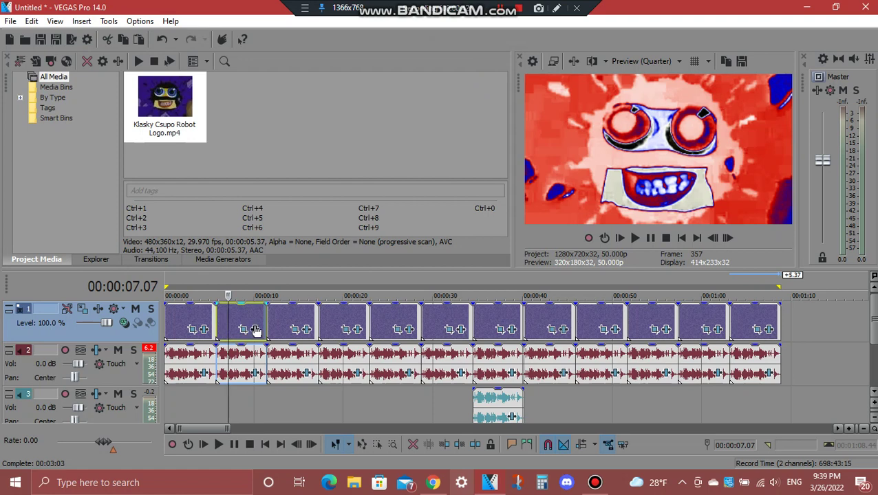
left_click(254, 330)
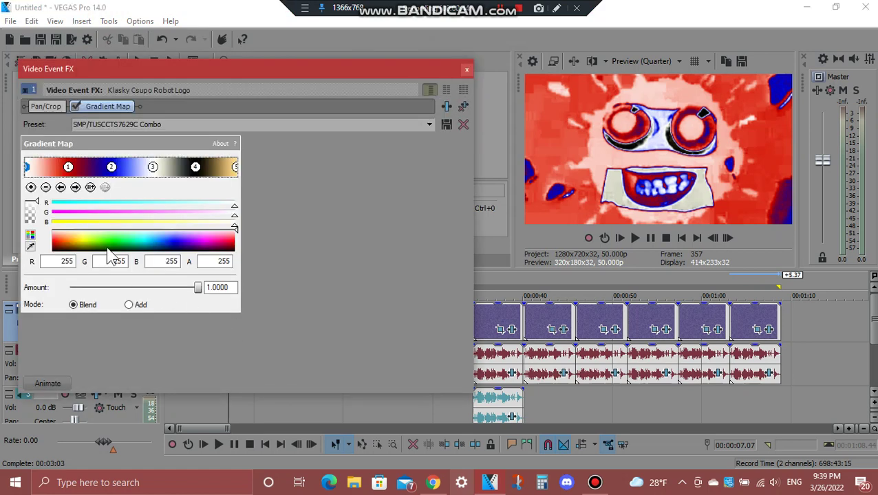
left_click(75, 187)
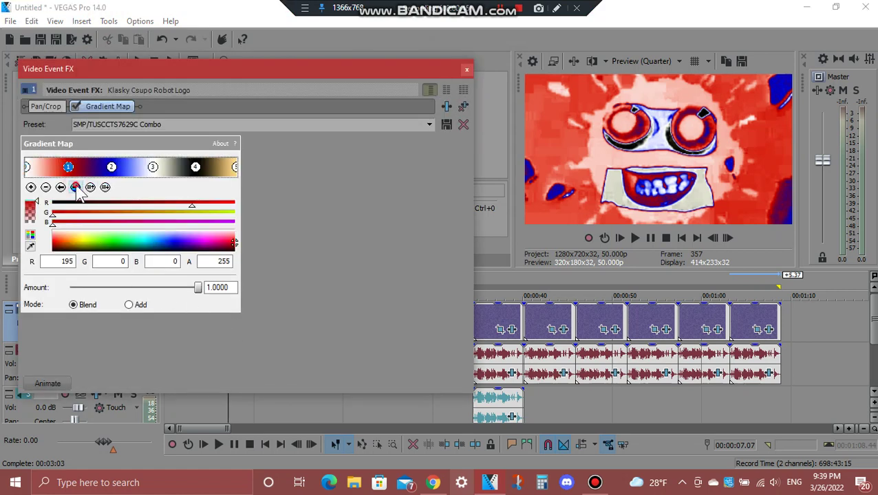
left_click(75, 188)
left_click(75, 188)
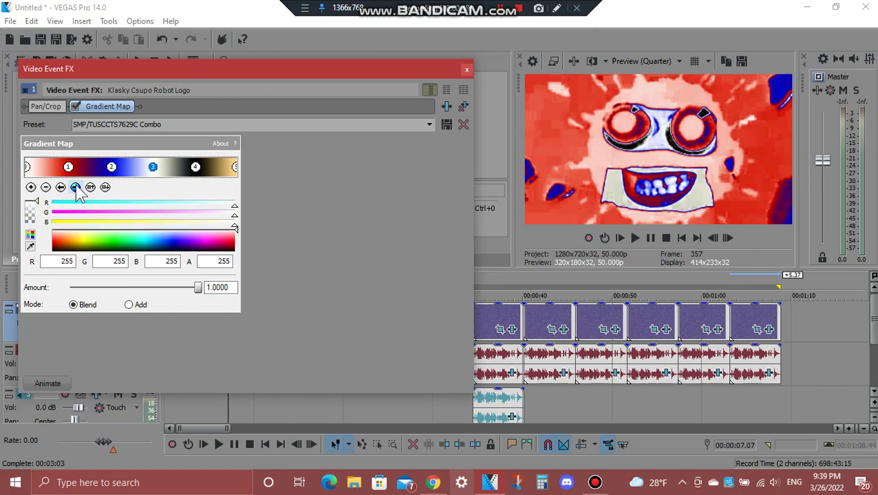
left_click(76, 188)
left_click(76, 187)
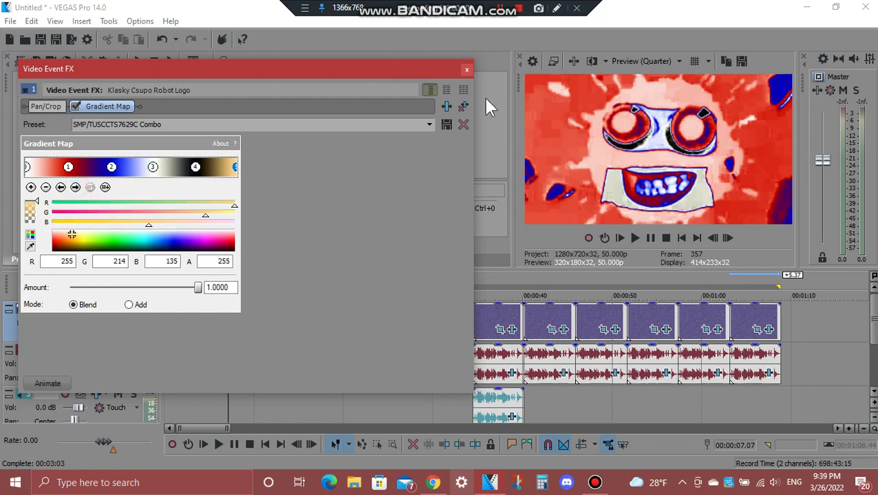
left_click(466, 70)
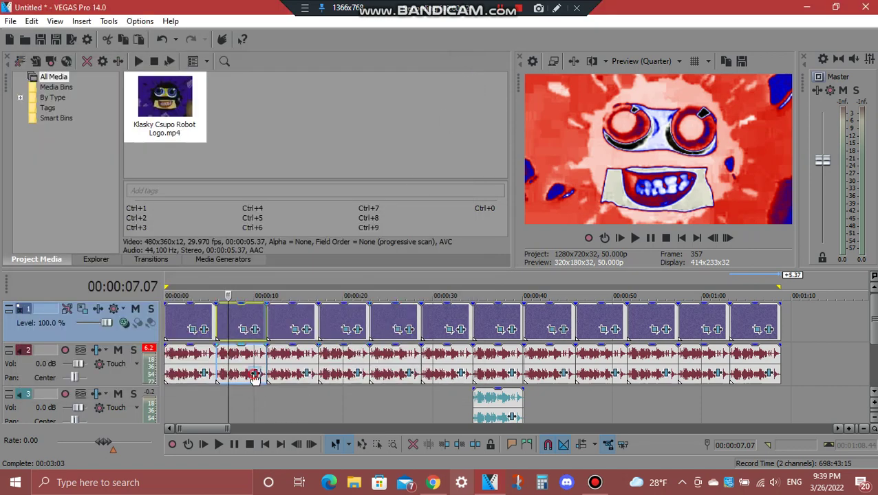
- Examine the second audio event's effect chain: Pitch Shift, ExpressFX Amplitude Modulation, Orange Vocoder, tb_grumblebum and IL Vocodex
left_click(256, 374)
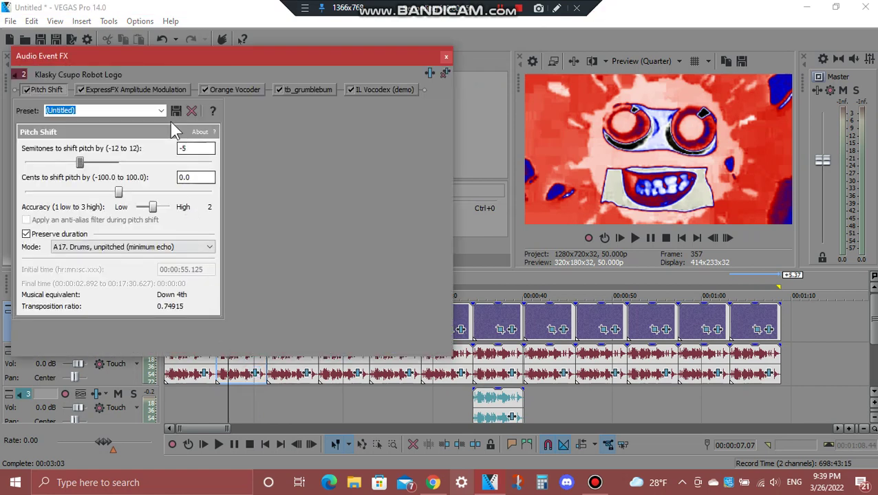
left_click(164, 91)
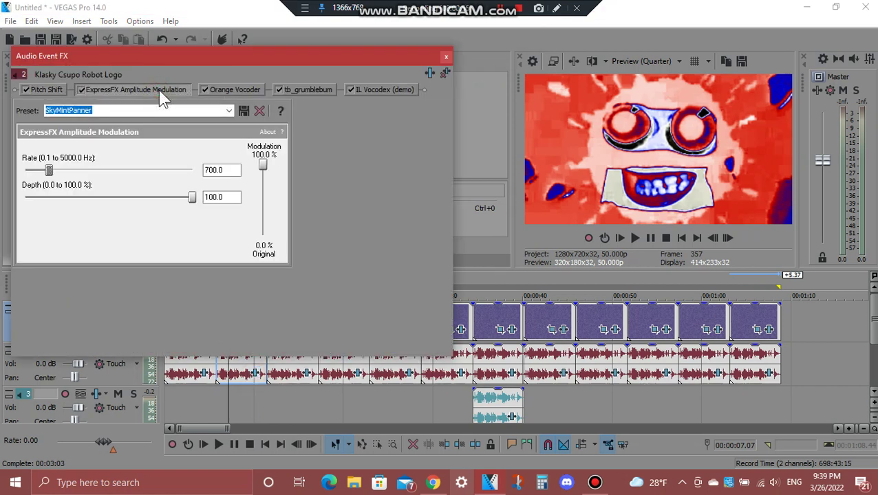
left_click(248, 90)
left_click(312, 91)
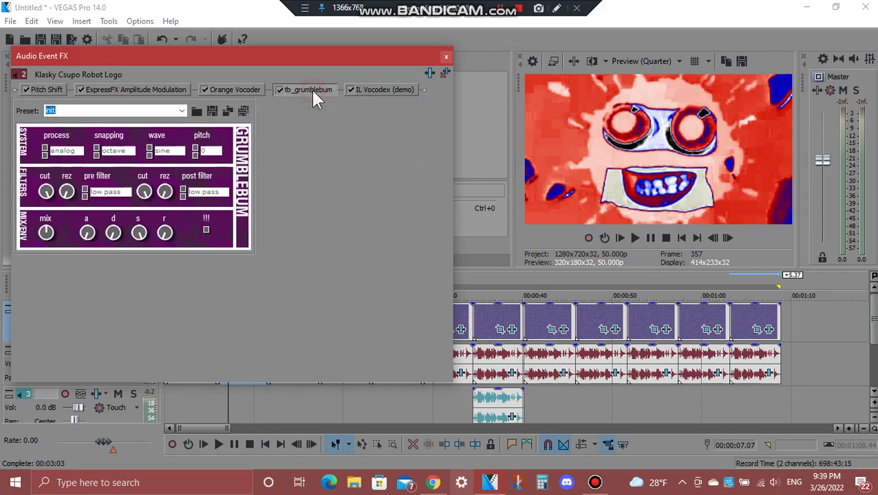
left_click(384, 89)
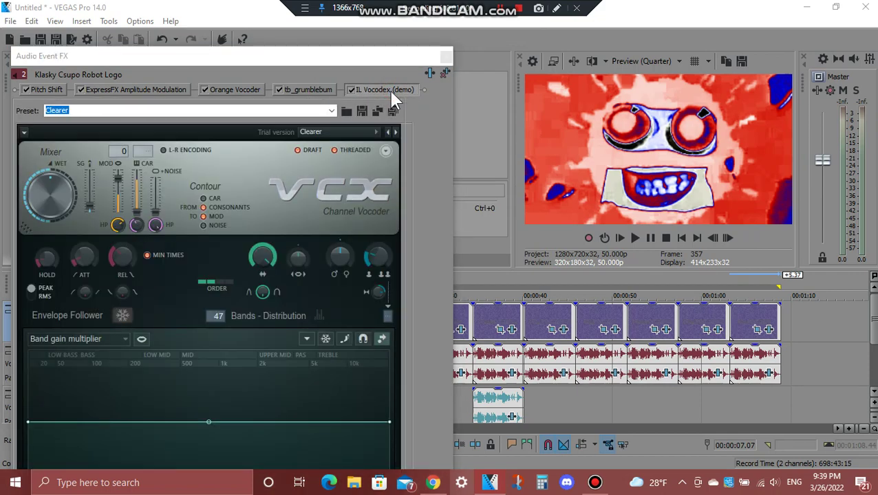
mouse_move(332, 56)
left_mouse_down()
mouse_move(333, 222)
mouse_move(335, 39)
left_mouse_up()
left_click_drag(408, 114, 427, 245)
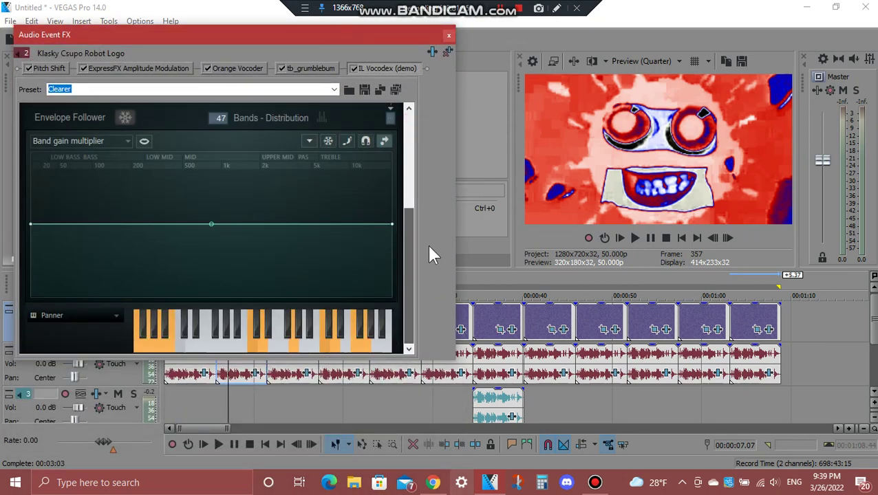
left_click(448, 36)
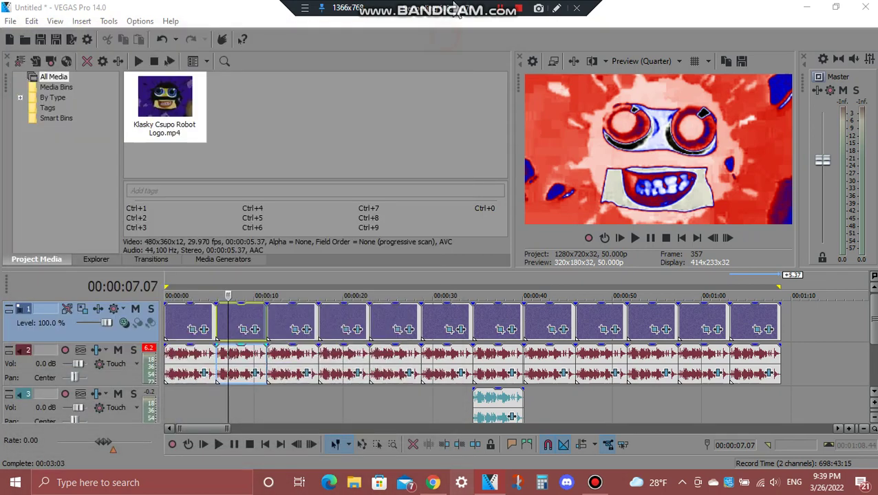
- Examine the third video event's Light Rays settings and each colour point of its Gradient Map
left_click(284, 321)
left_click(308, 331)
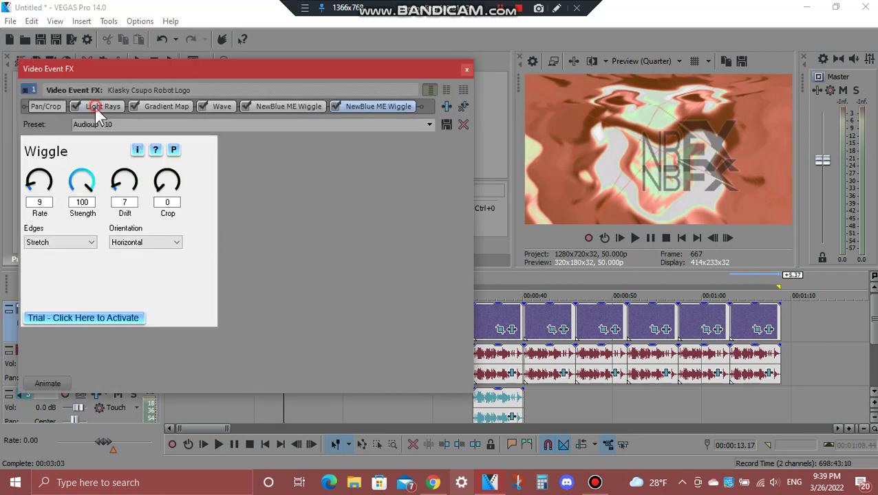
left_click(96, 107)
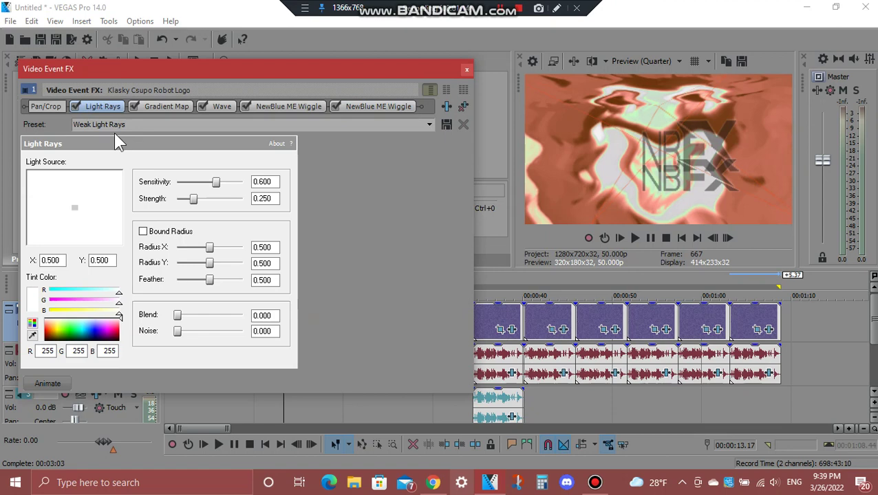
left_click(157, 109)
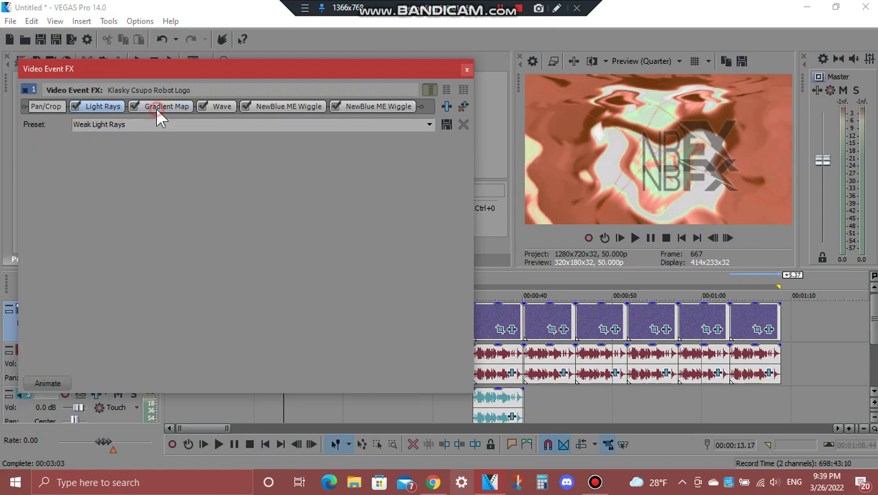
left_click(75, 187)
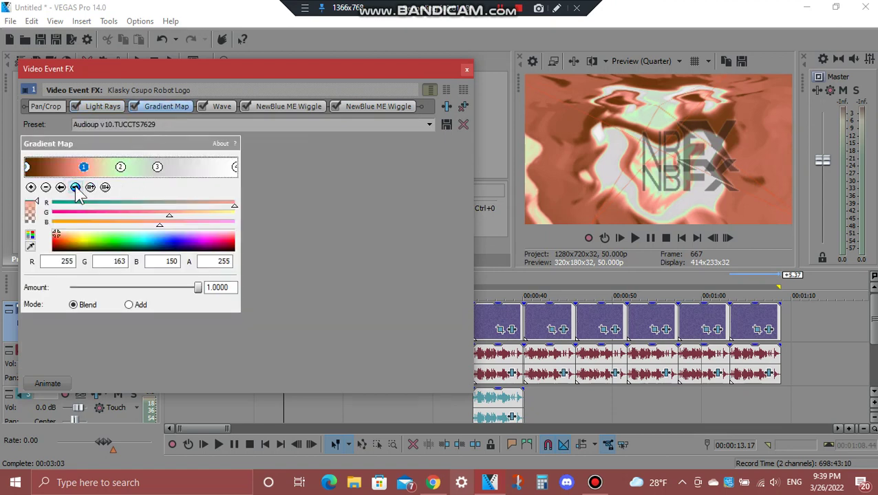
left_click(77, 192)
left_click(78, 192)
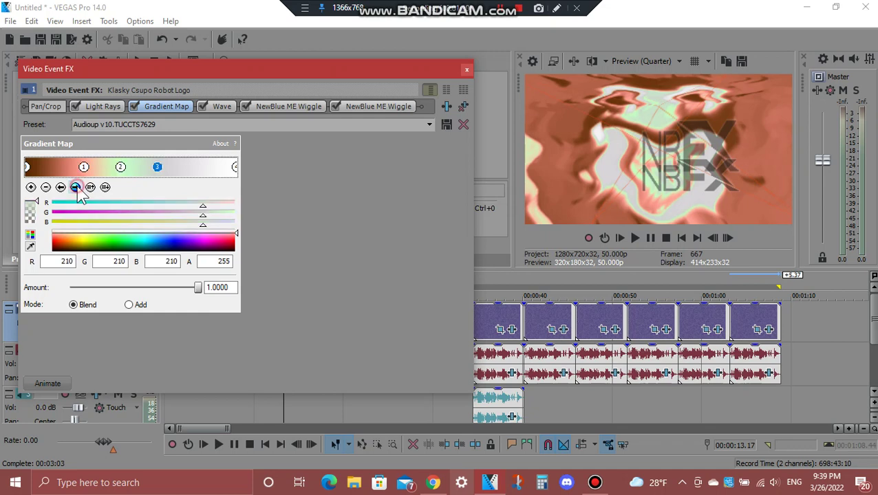
left_click(77, 189)
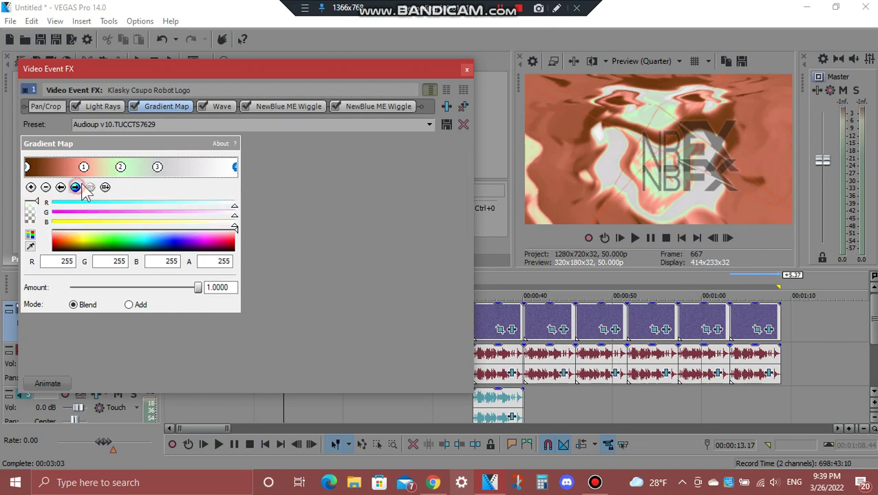
- Examine the Wave and both NewBlue ME Wiggle effects on the third video event, then close the effects window
left_click(215, 108)
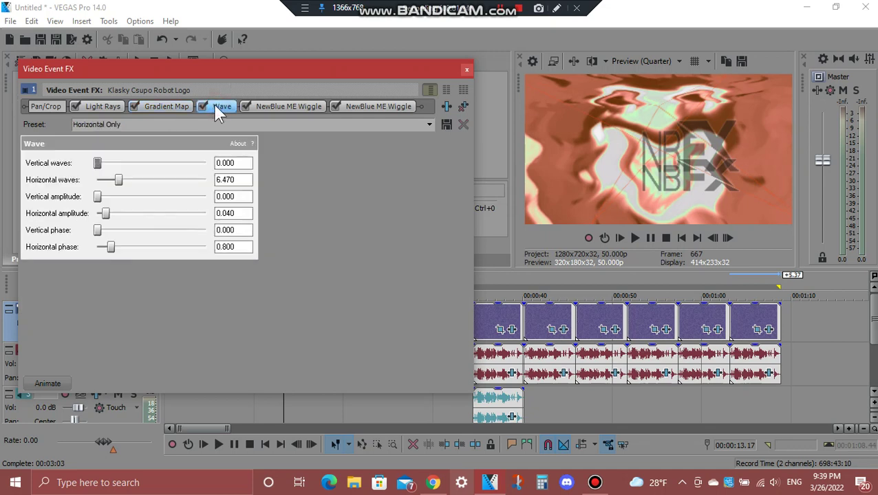
left_click(302, 103)
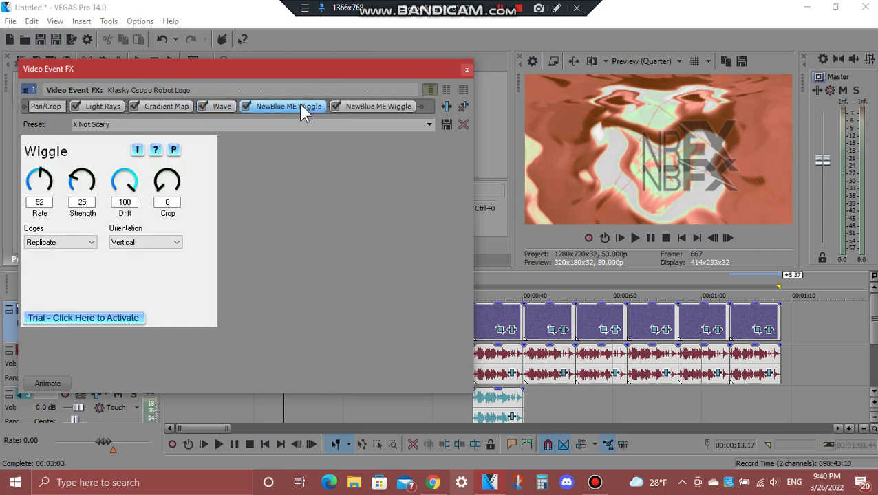
left_click(361, 107)
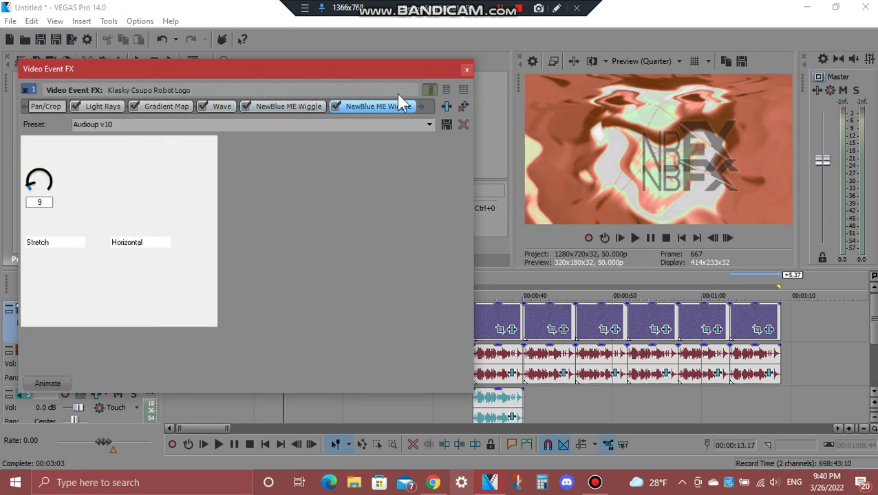
left_click(465, 70)
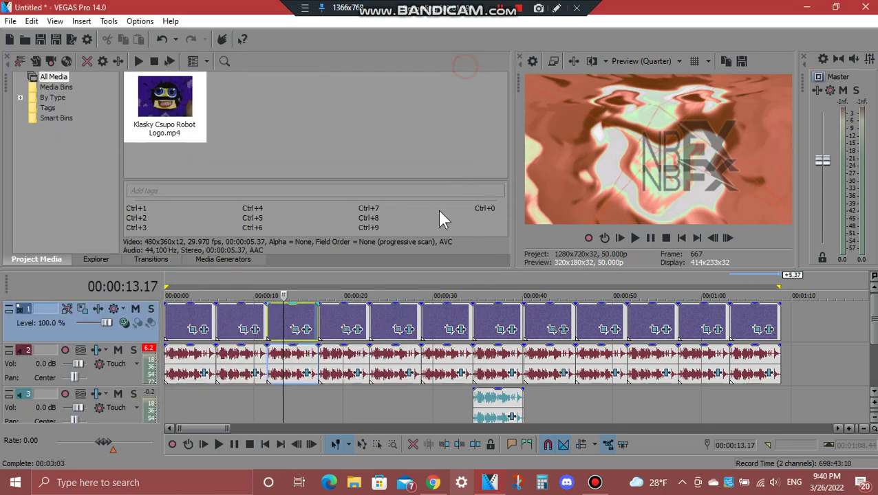
- Examine the third audio event's effect chain: tb_grumblebum, IL Vocodex down to its keyboard, and IO/Phaser
left_click(307, 374)
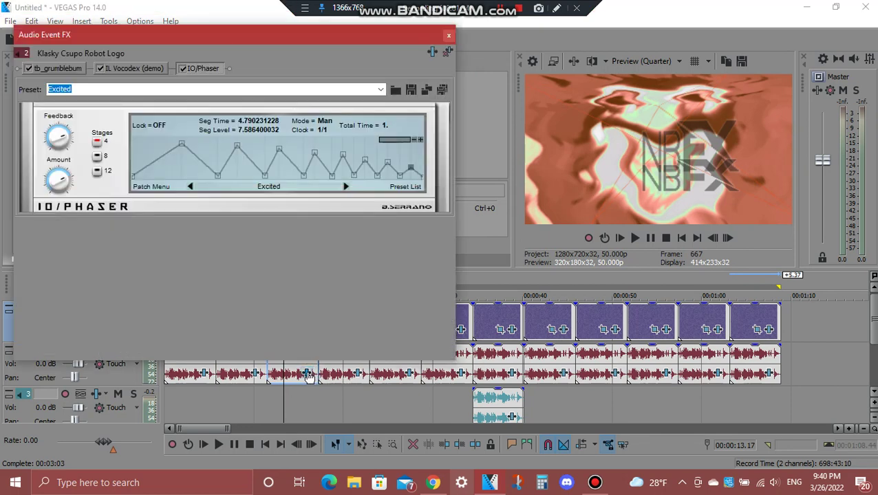
left_click(56, 69)
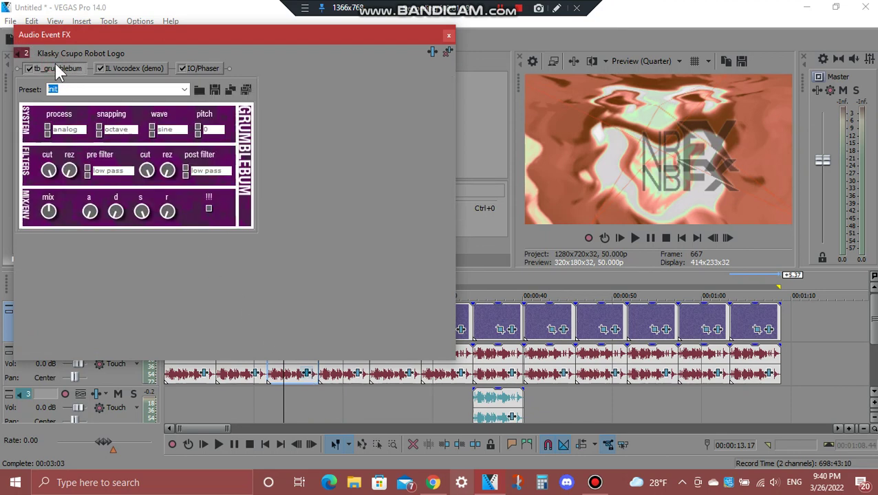
left_click(118, 68)
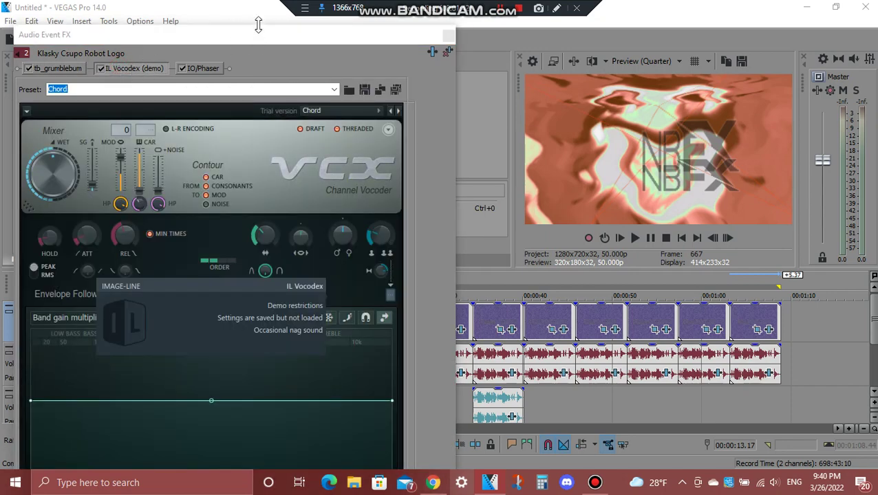
left_click_drag(260, 30, 349, 64)
left_click_drag(446, 177, 446, 300)
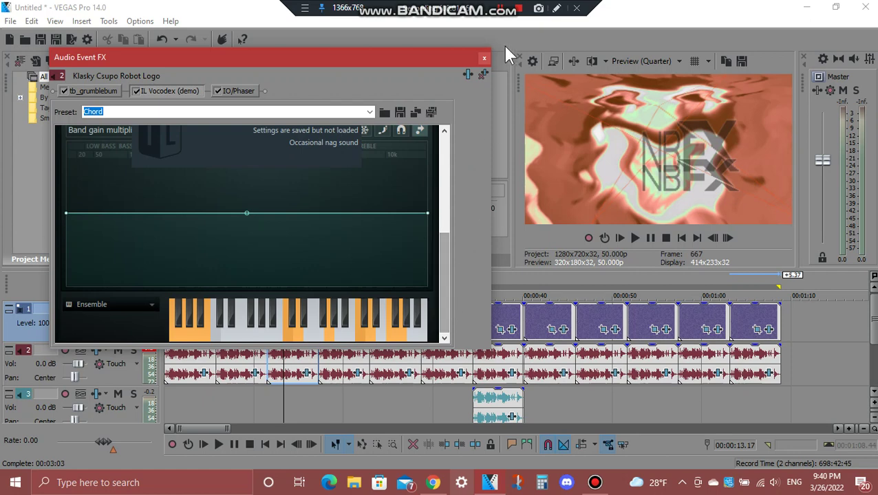
left_click(240, 94)
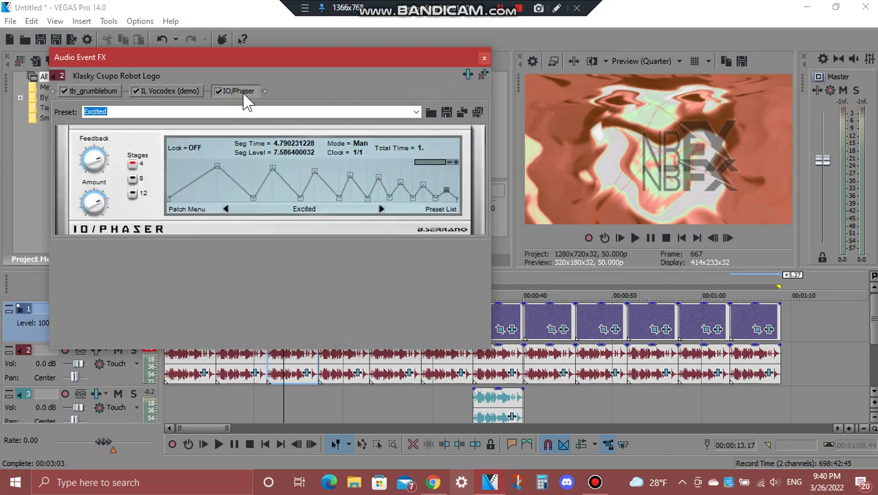
left_click(484, 58)
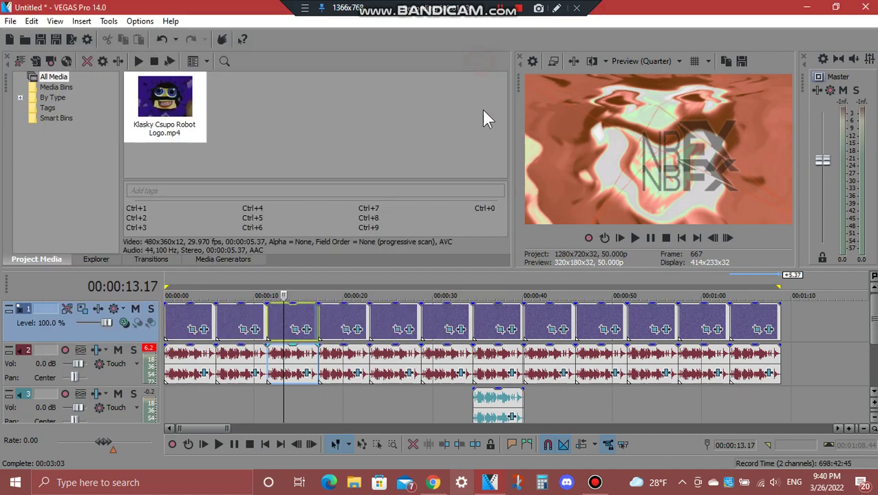
- Examine each colour point of the fourth video event's Gradient Map, plus its TV Simulator settings, then close the effects window
left_click(337, 317)
left_click(355, 330)
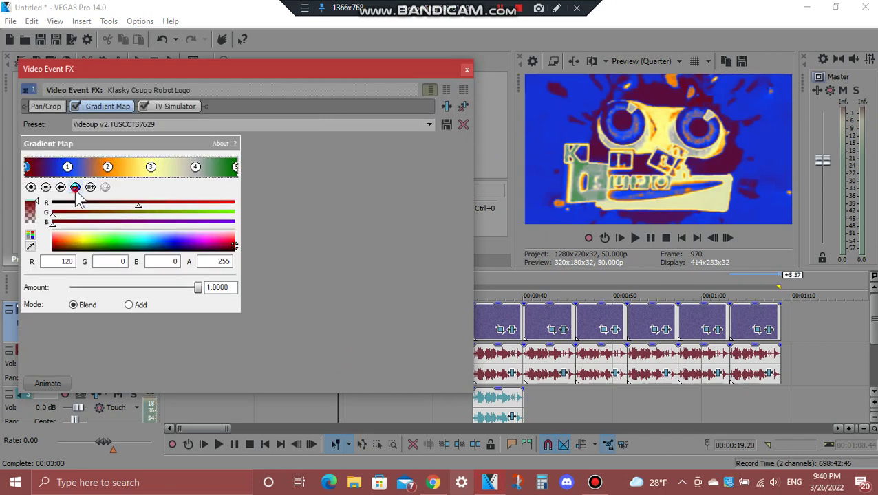
left_click(75, 187)
left_click(75, 188)
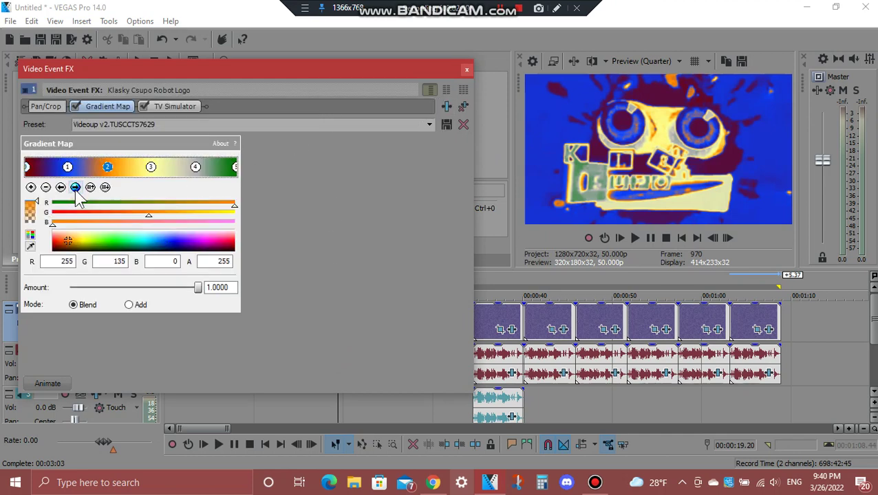
left_click(75, 188)
left_click(75, 188)
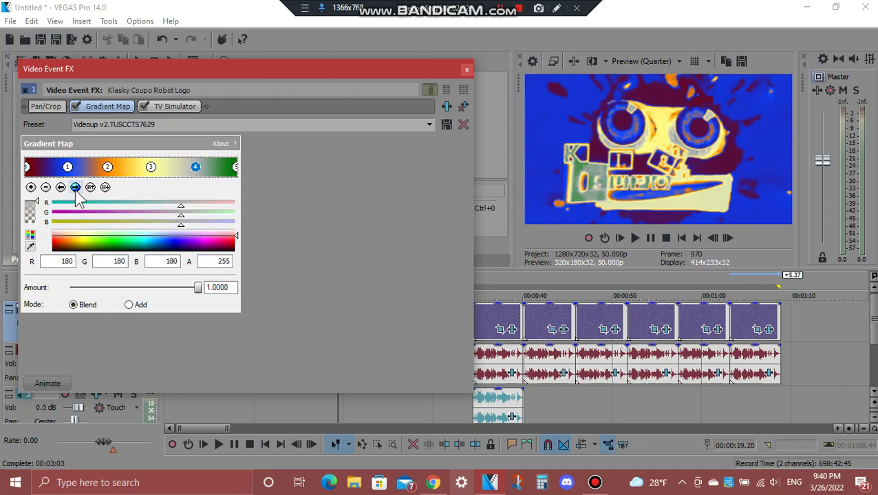
left_click(76, 190)
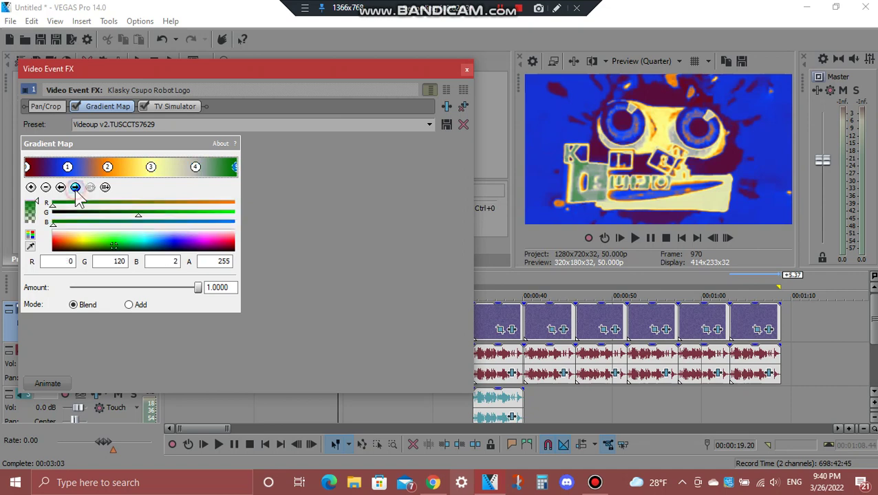
left_click(159, 106)
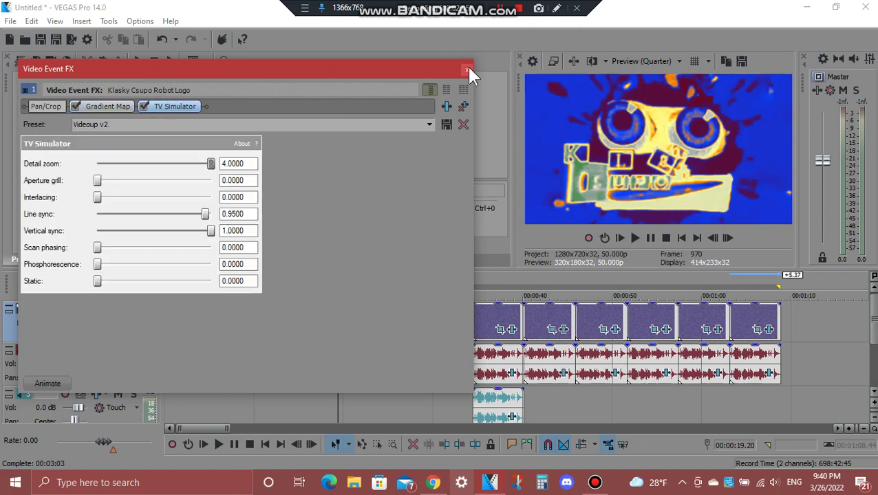
left_click(467, 69)
- Examine the fourth audio event's IL Vocodex settings from the mixer down to the keyboard, then close the effects window
left_click(358, 372)
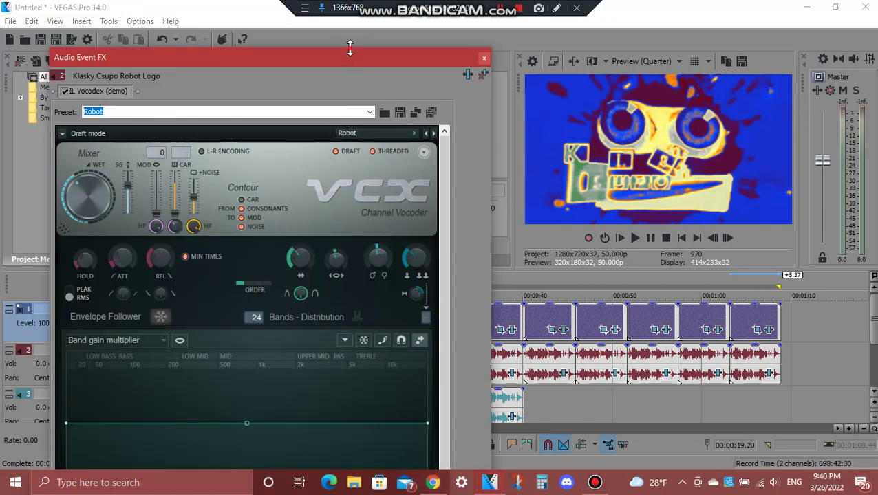
left_click_drag(350, 48, 362, 74)
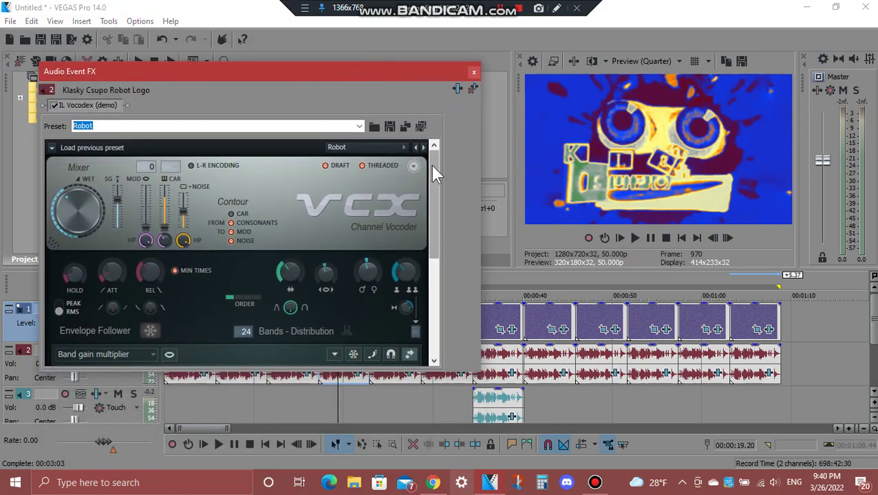
left_click_drag(432, 165, 451, 305)
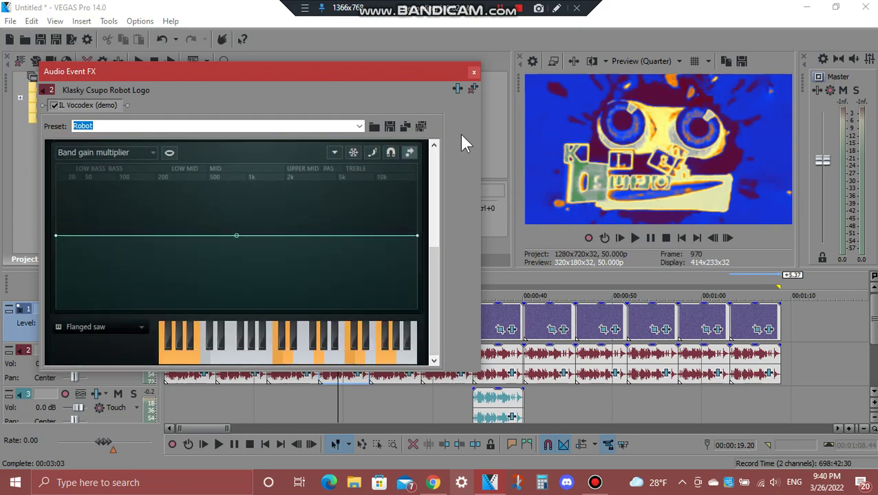
left_click(474, 72)
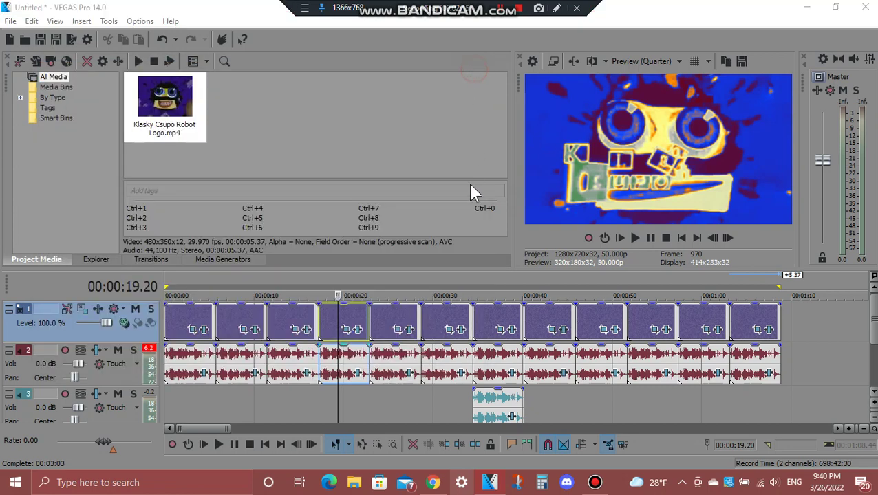
- Examine each colour point of the fifth video event's Gradient Map, then close the effects window
left_click(394, 319)
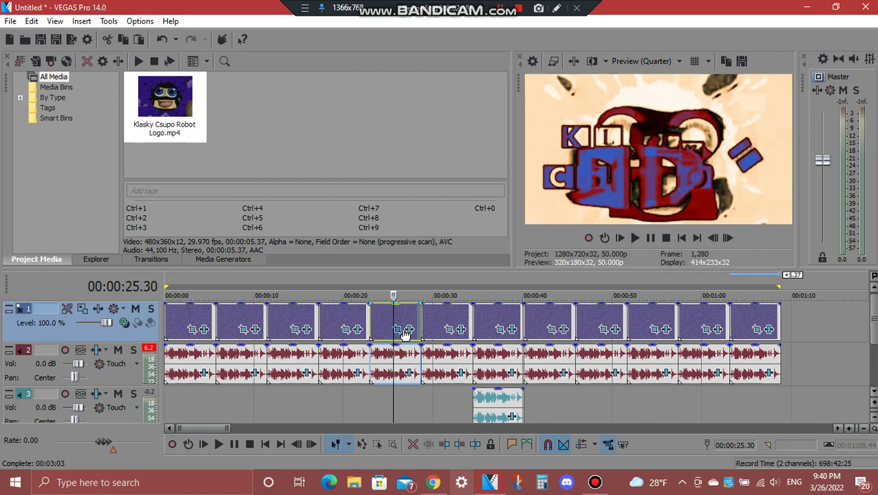
left_click(409, 331)
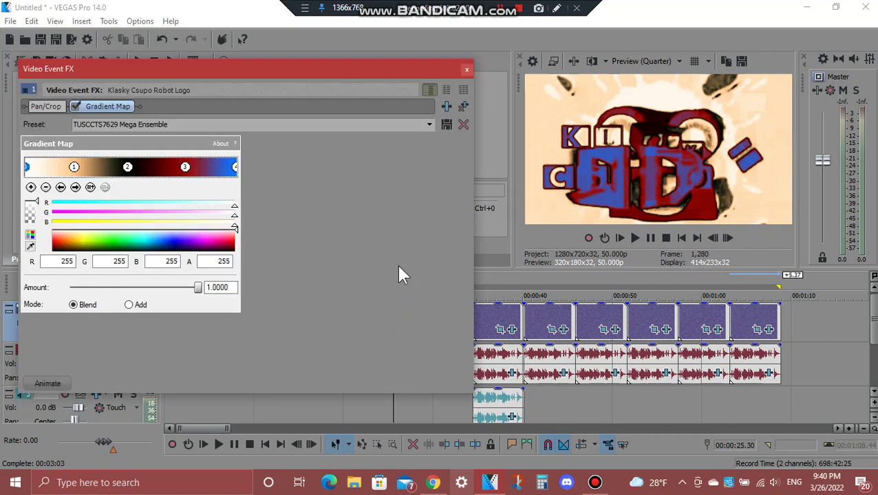
left_click(75, 188)
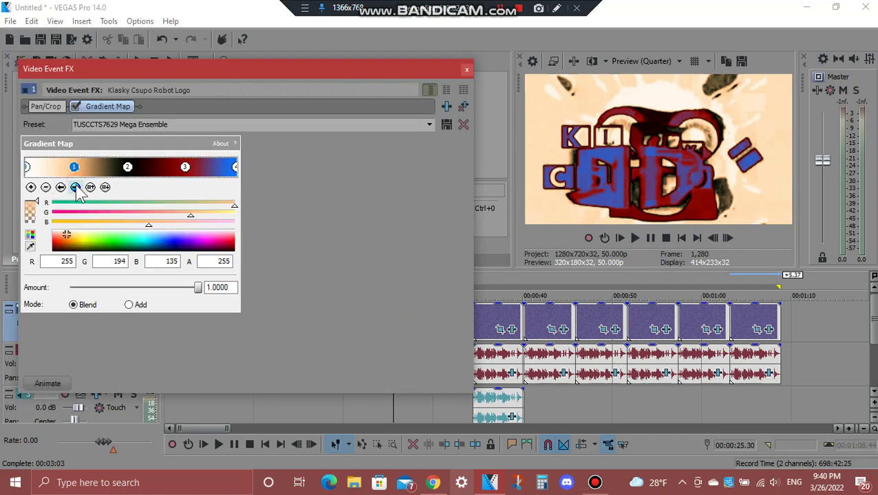
left_click(75, 188)
left_click(76, 188)
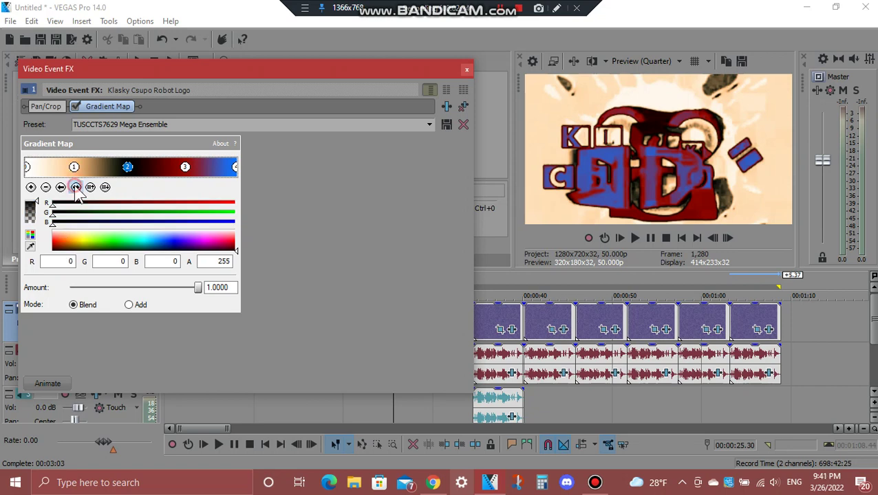
left_click(76, 188)
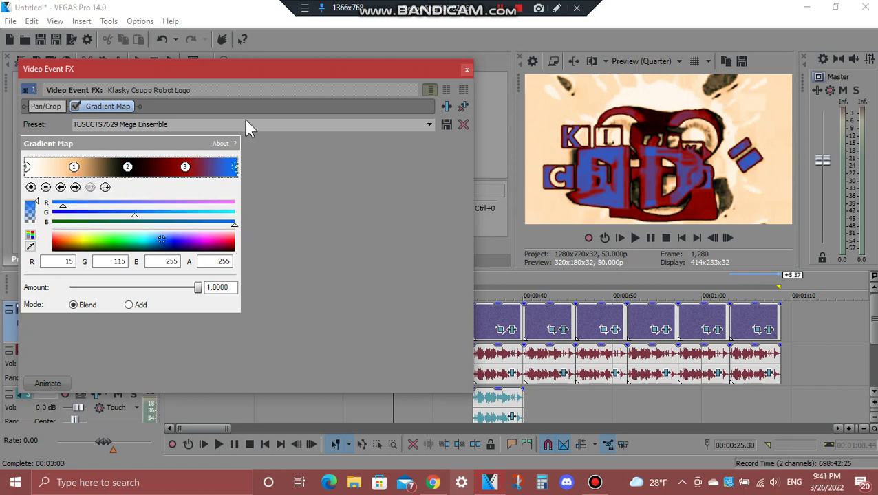
left_click(466, 69)
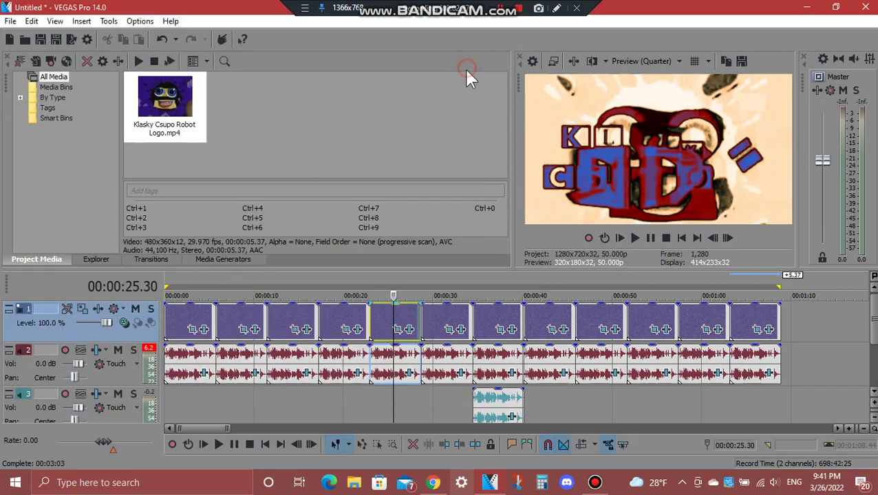
- Examine the fifth audio event's IL Vocodex settings from the mixer down to the keyboard, then close the effects window
left_click(409, 374)
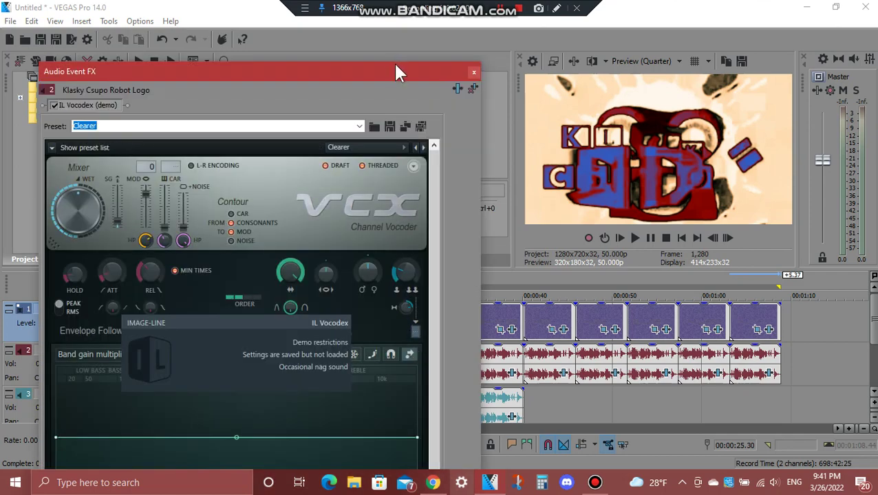
left_click_drag(398, 72, 417, 36)
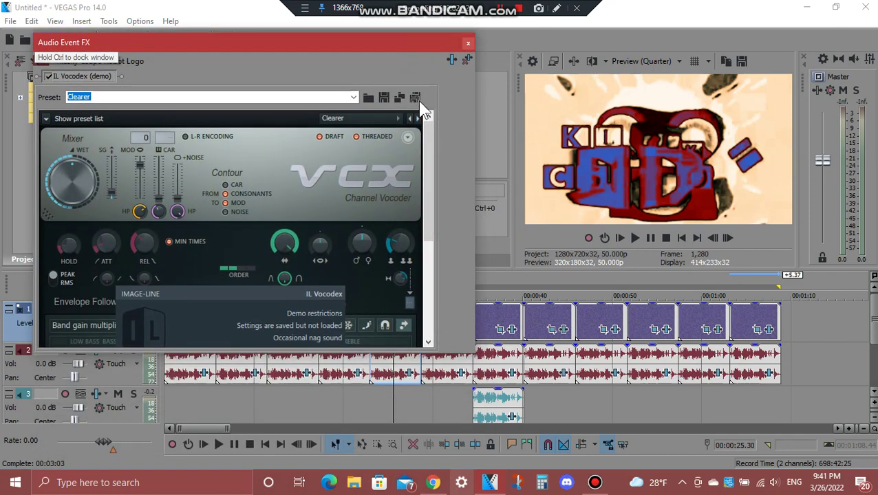
scroll(434, 311, "down", 3)
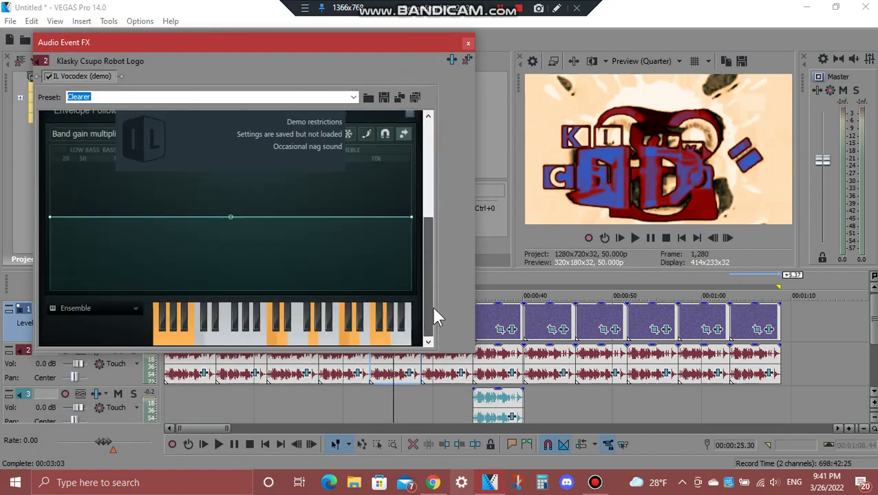
left_click(468, 45)
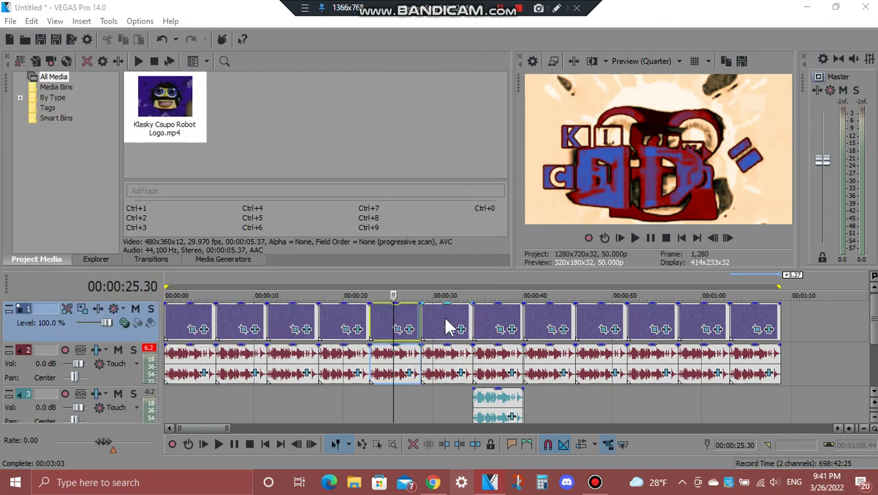
- Examine the colour points of the sixth video event's Gradient Map, then close the effects window
left_click(458, 329)
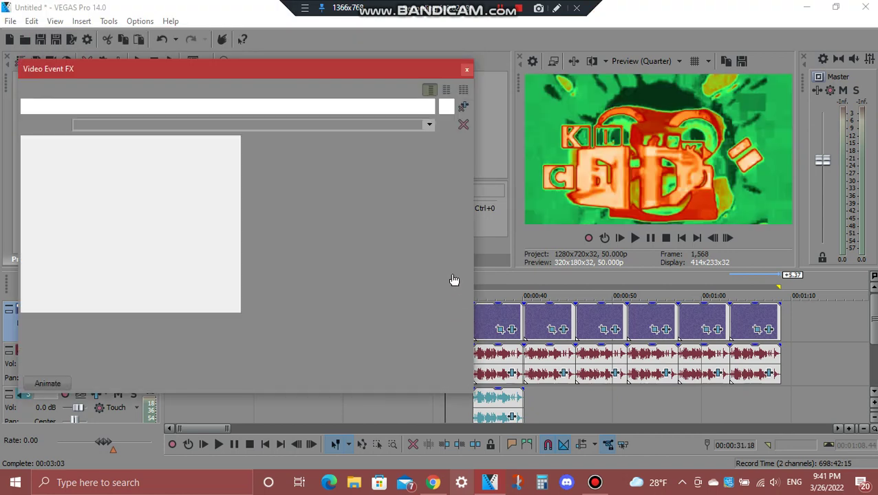
left_click(77, 190)
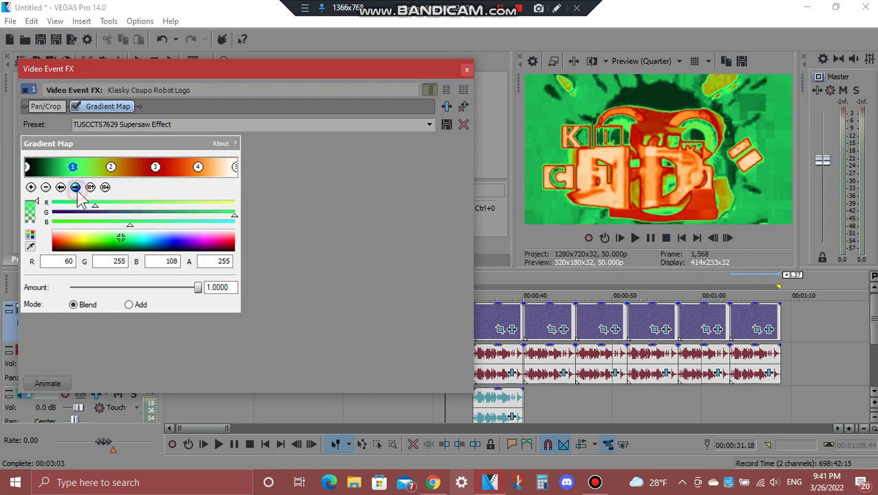
left_click(76, 188)
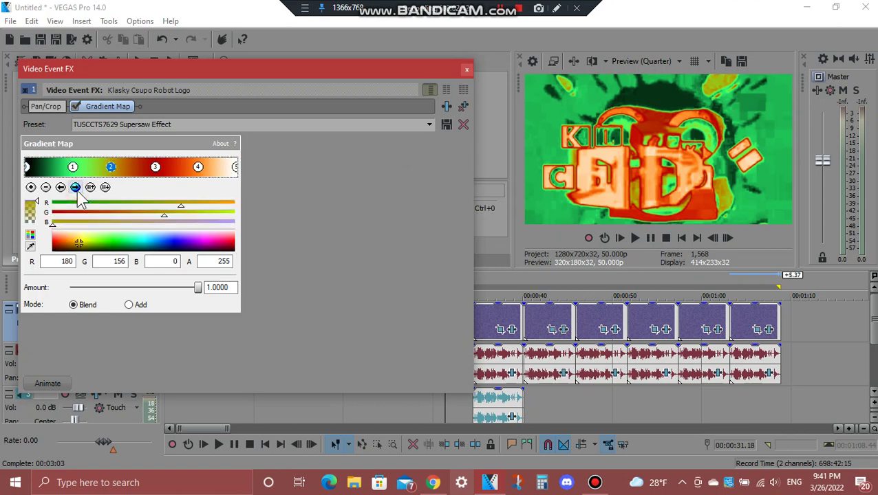
left_click(77, 191)
left_click(76, 188)
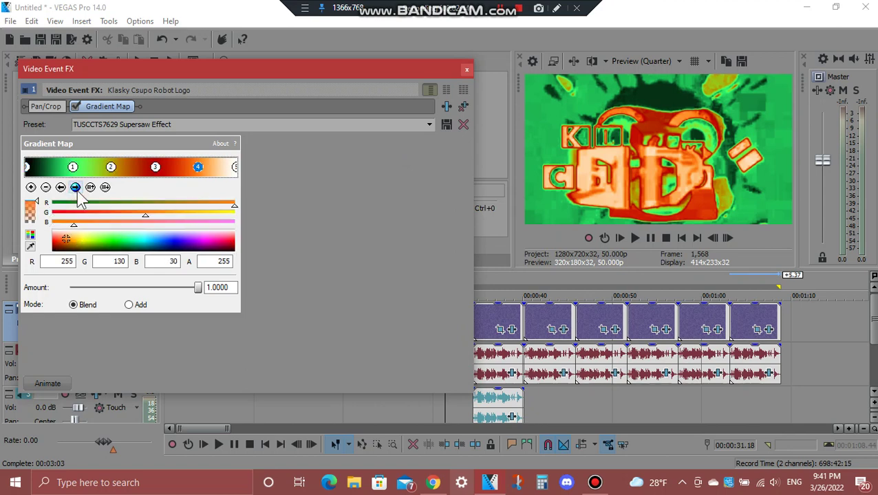
left_click(467, 70)
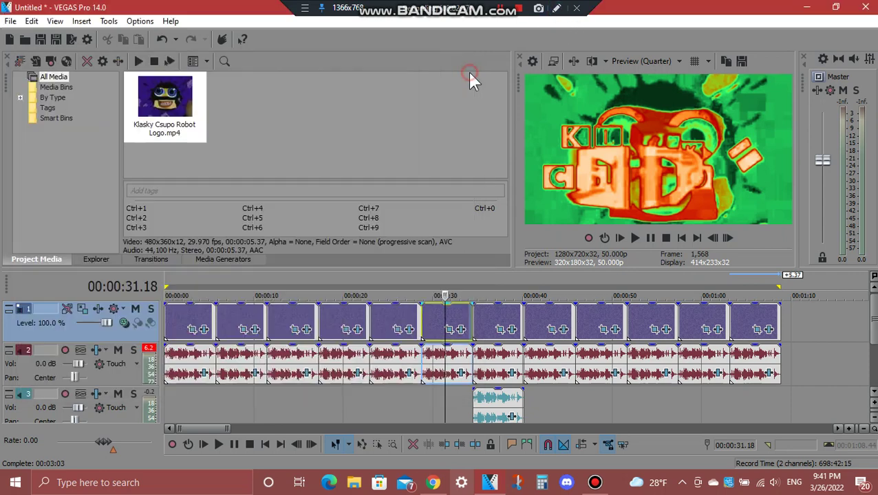
- Examine the sixth audio event's IL Vocodex settings over their full length, then close the effects window
left_click(459, 374)
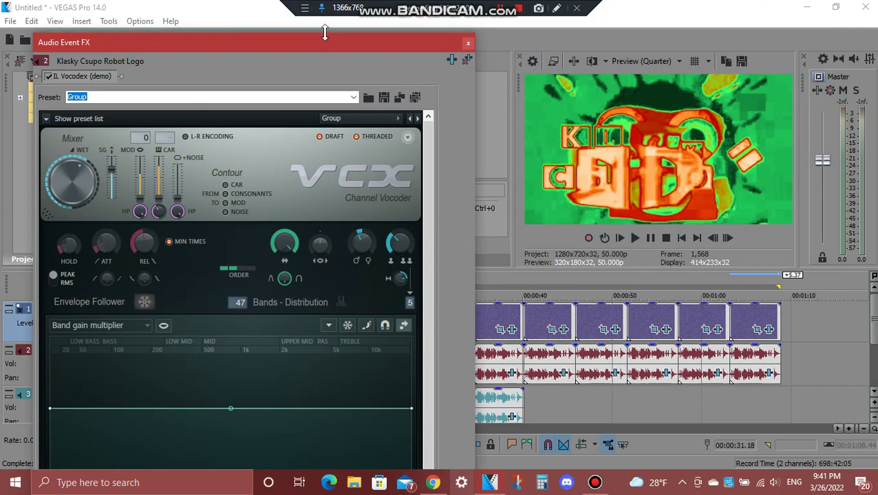
mouse_move(324, 33)
left_mouse_down()
mouse_move(345, 177)
mouse_move(328, 19)
left_mouse_up()
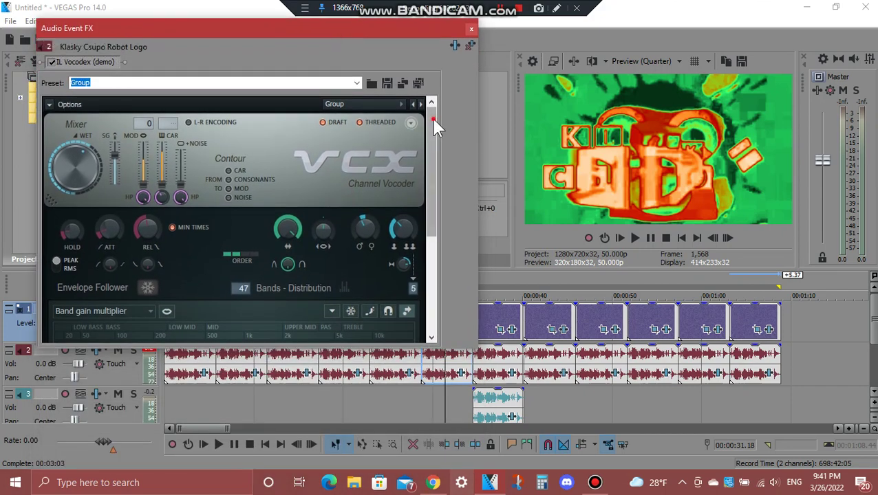
left_click_drag(432, 117, 440, 255)
left_click(470, 29)
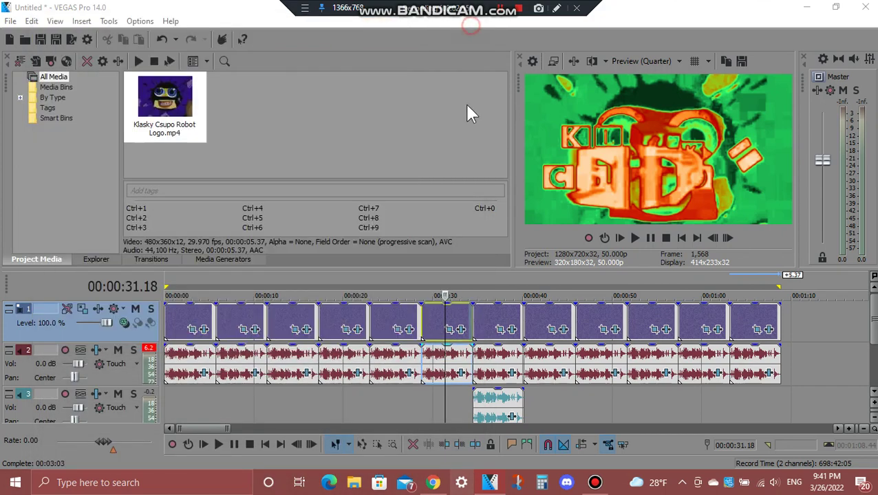
- Open the seventh video event's effects, step through its Gradient Map colour points and back to the first, then enlarge the effects window
left_click(497, 320)
left_click(510, 330)
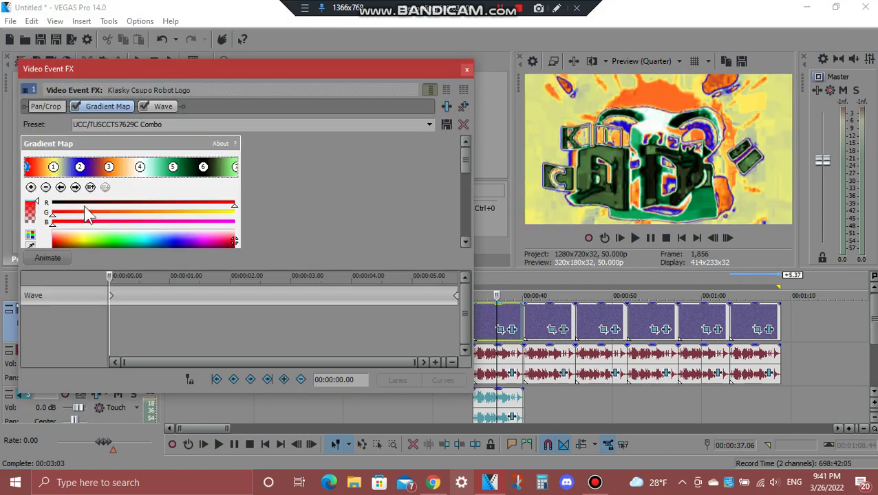
left_click(76, 189)
left_click(76, 188)
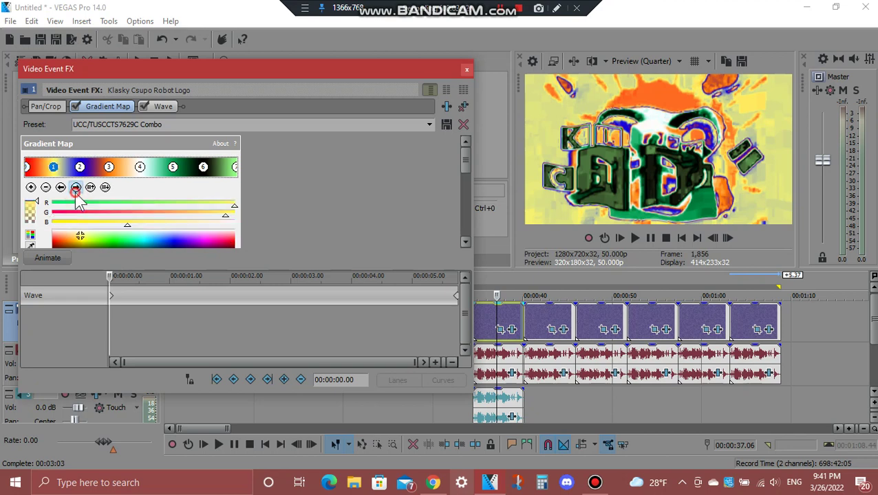
left_click(76, 188)
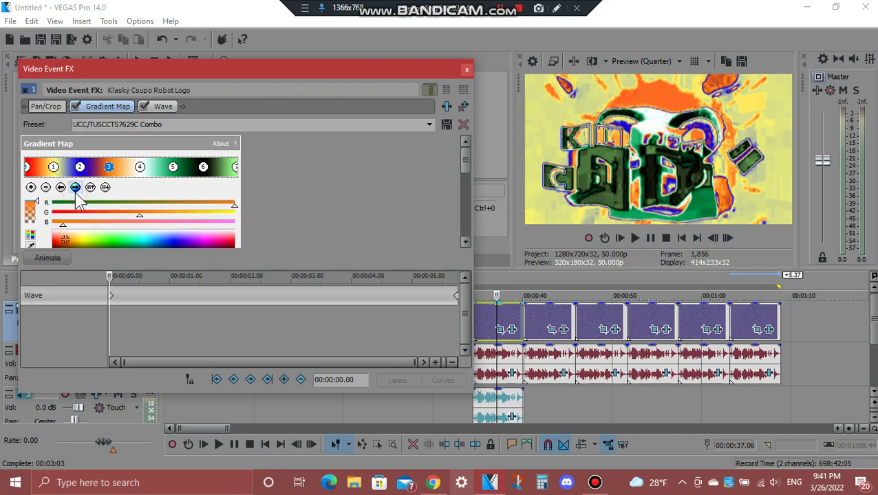
left_click(76, 188)
left_click(61, 188)
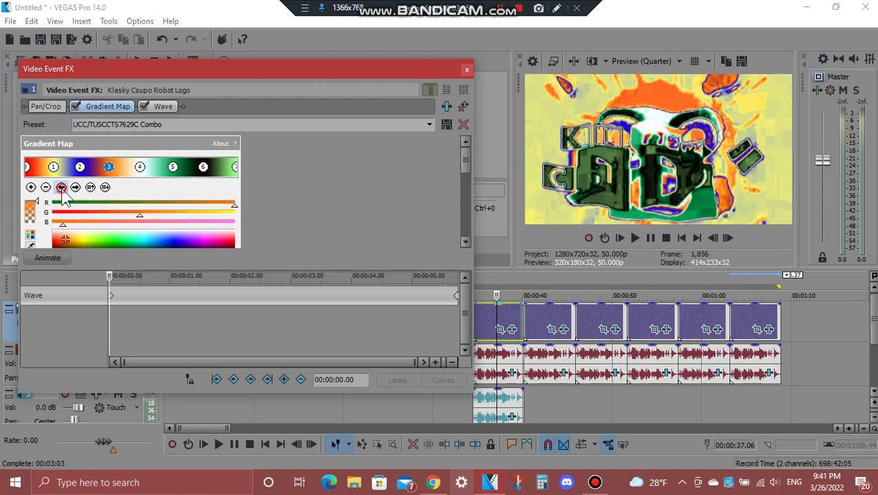
left_click(61, 188)
left_click(61, 188)
left_click(61, 187)
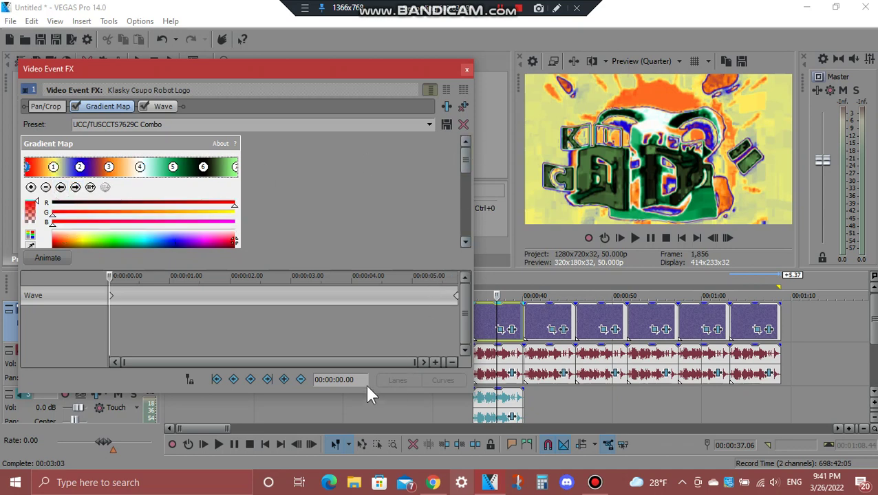
mouse_move(367, 393)
left_mouse_down()
mouse_move(360, 448)
mouse_move(360, 423)
left_mouse_up()
- Add the on-screen text annotation "sorry my bad ._." in the empty area beside the Gradient Map settings
left_click(556, 8)
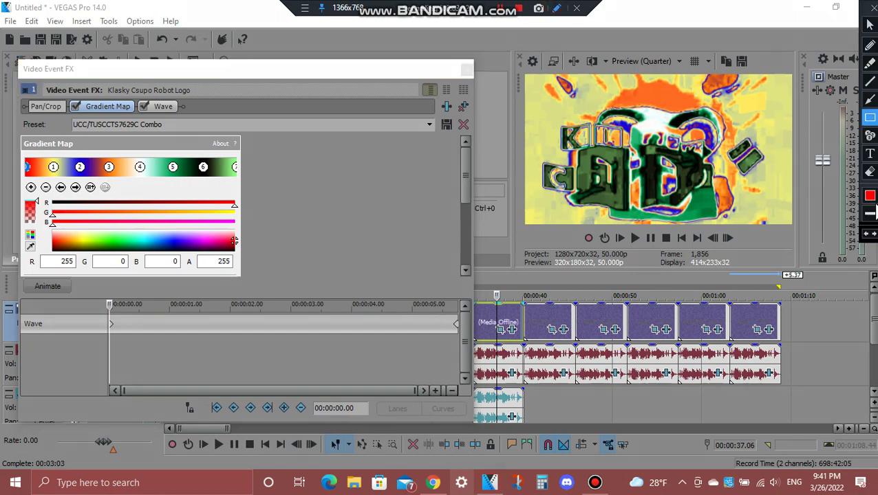
left_click(870, 153)
left_click(267, 203)
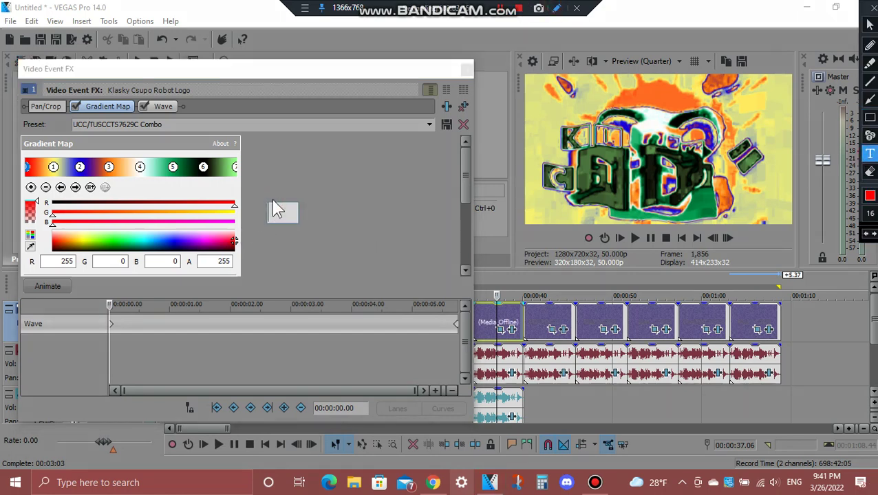
type("sorry")
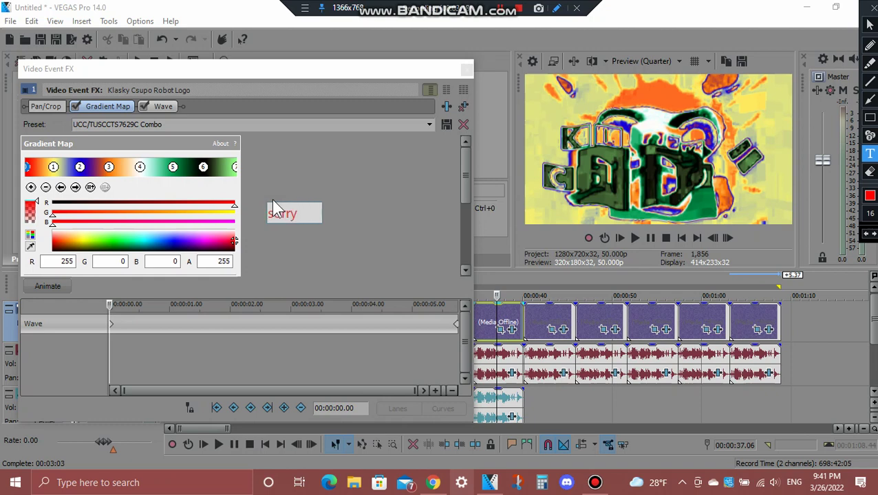
type(" my bad")
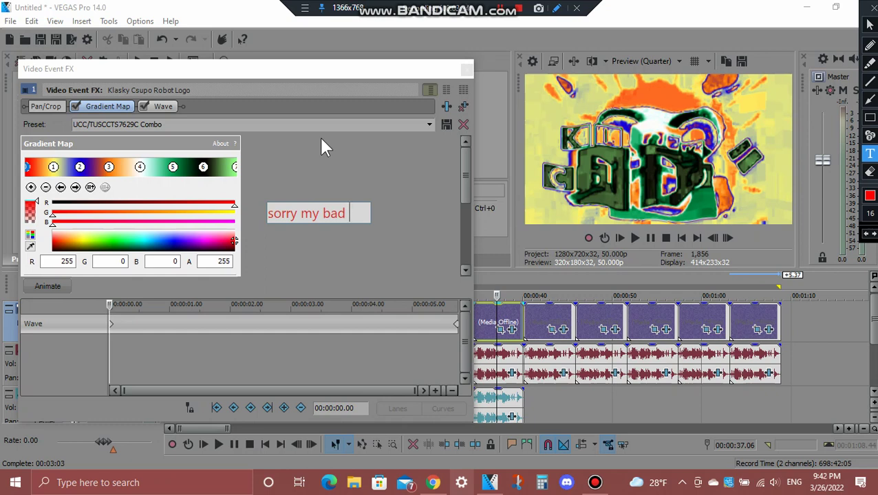
type("._.")
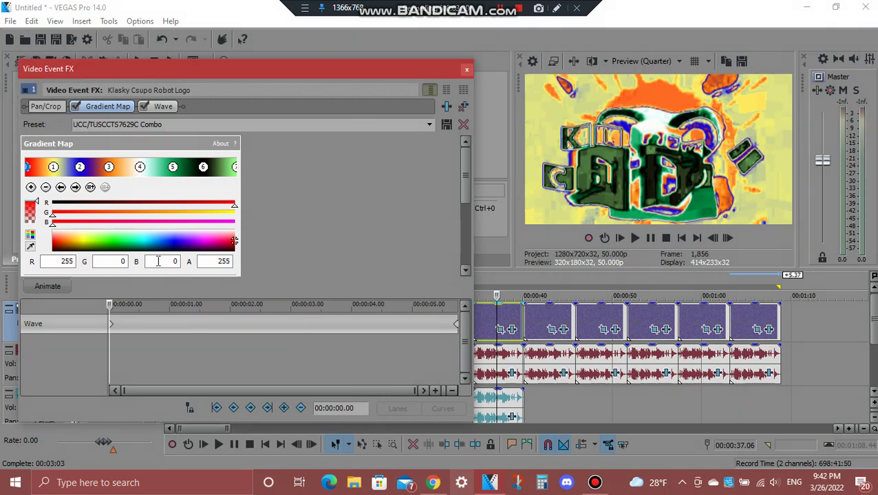
- Examine the RGB values of each colour point in the seventh video event's Gradient Map, from first to last
left_click(77, 189)
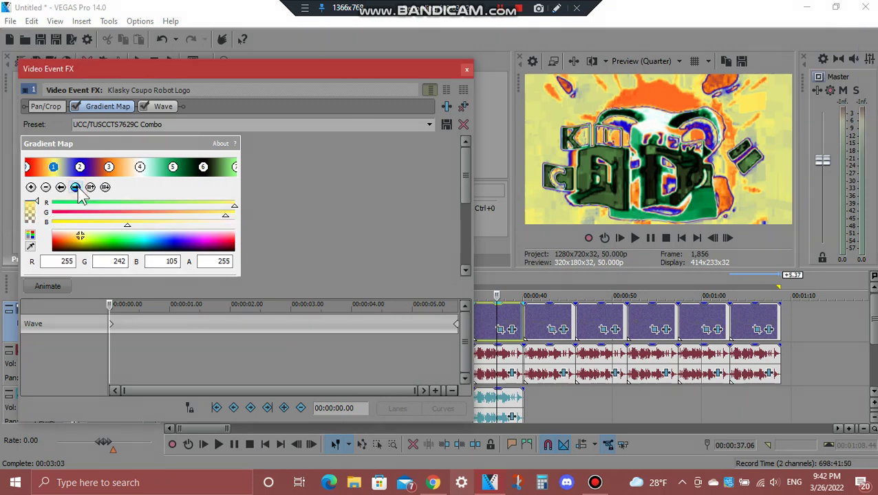
left_click(77, 188)
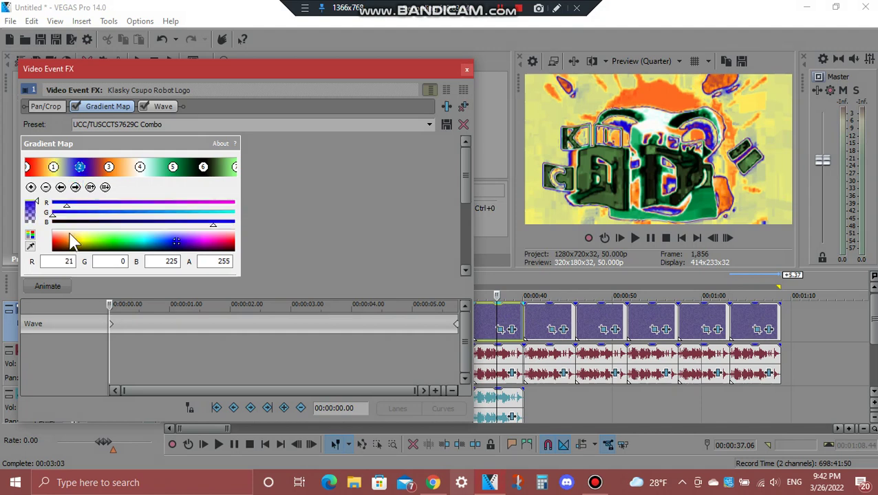
left_click(76, 189)
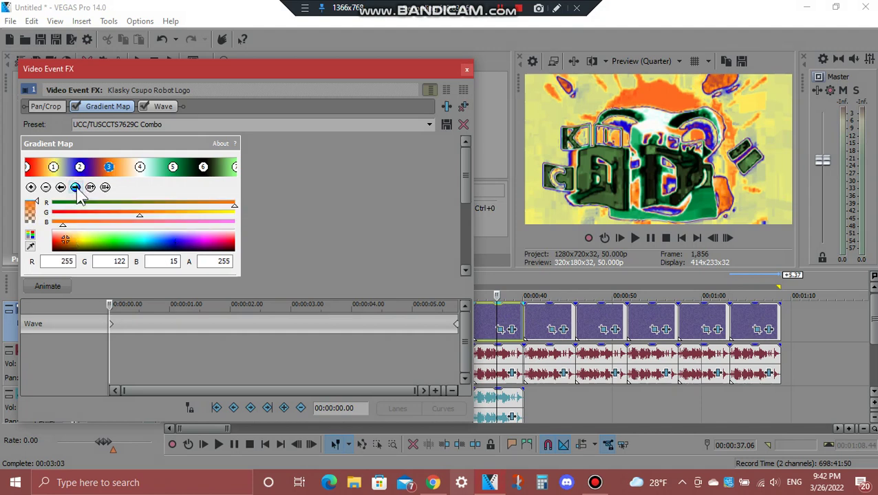
left_click(77, 189)
left_click(76, 189)
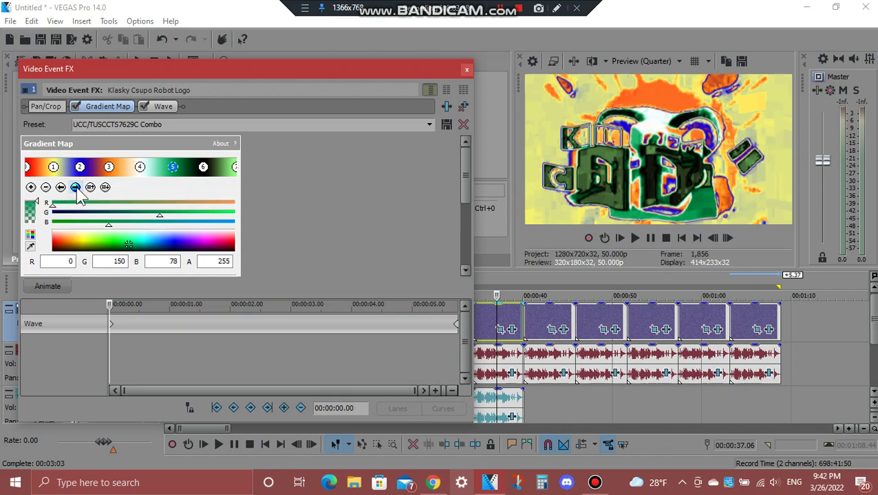
left_click(77, 188)
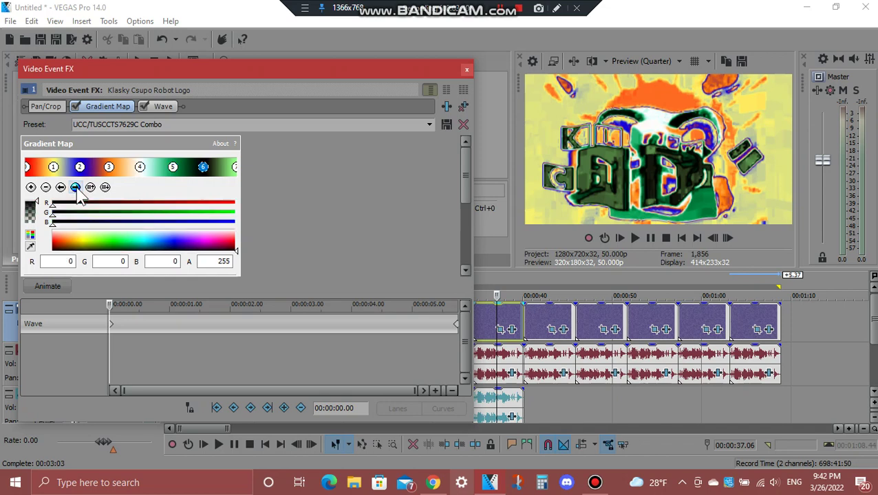
left_click(77, 188)
- Inspect the seventh video event's Wave settings at the first and last keyframes, then close the effects window
left_click(163, 108)
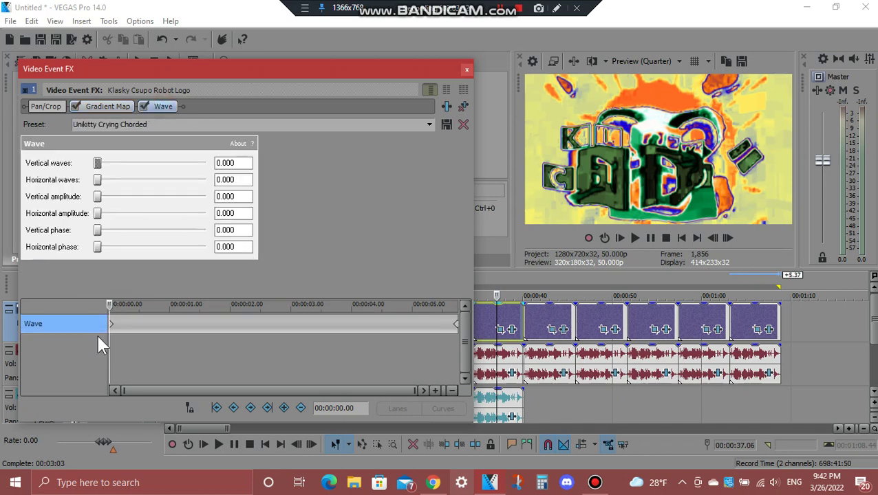
left_click_drag(113, 313, 538, 208)
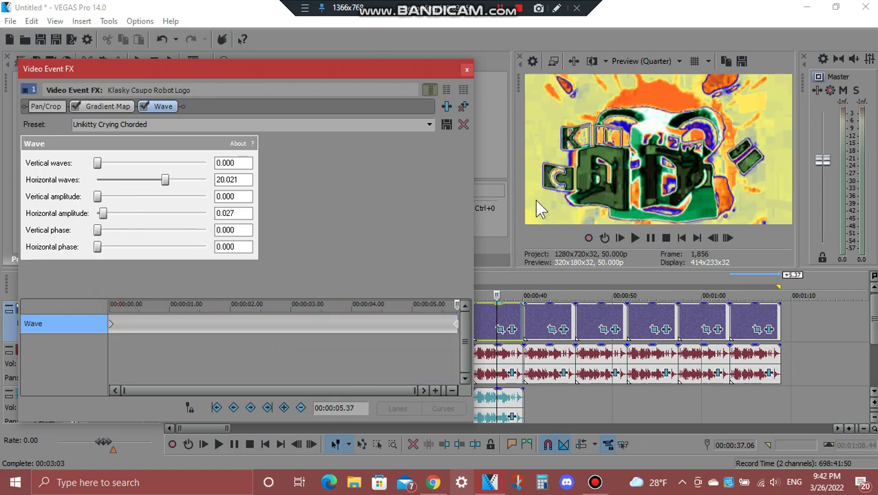
left_click(466, 71)
- Examine the IL Vocodex settings of the seventh audio event on track 2 down to the keyboard, then close the effects window
left_click(511, 373)
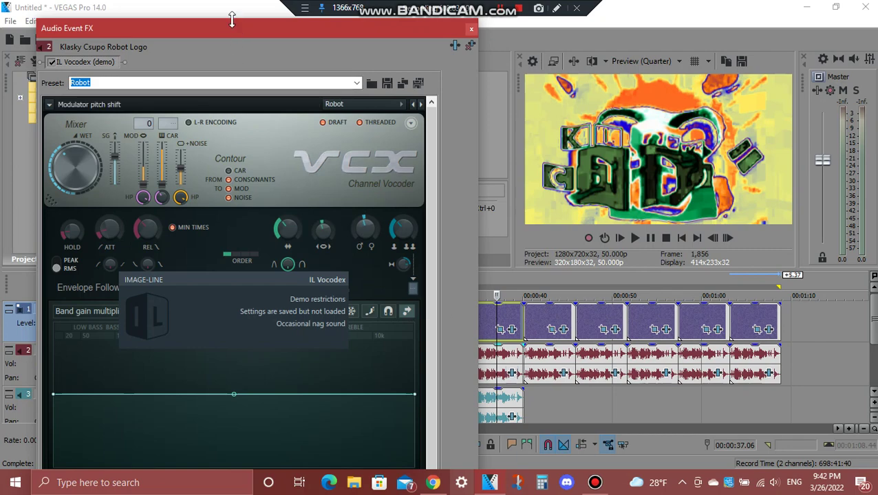
left_click_drag(232, 20, 255, 33)
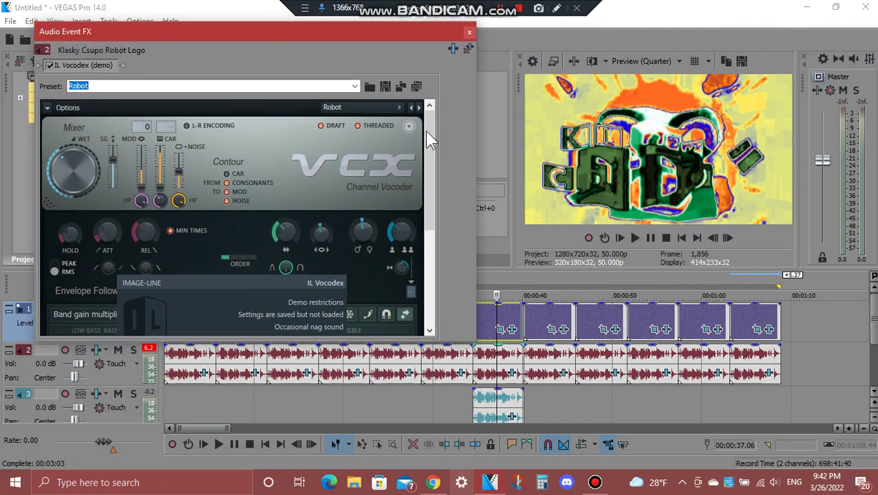
left_click_drag(426, 130, 424, 253)
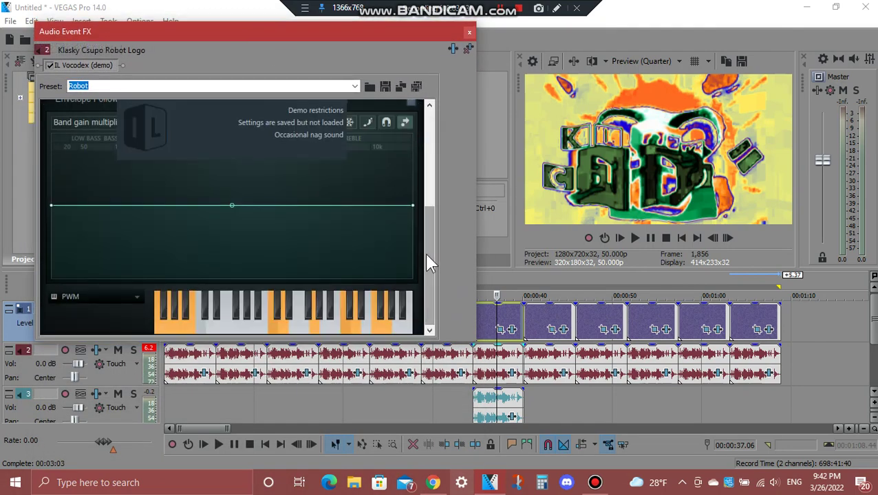
left_click(469, 31)
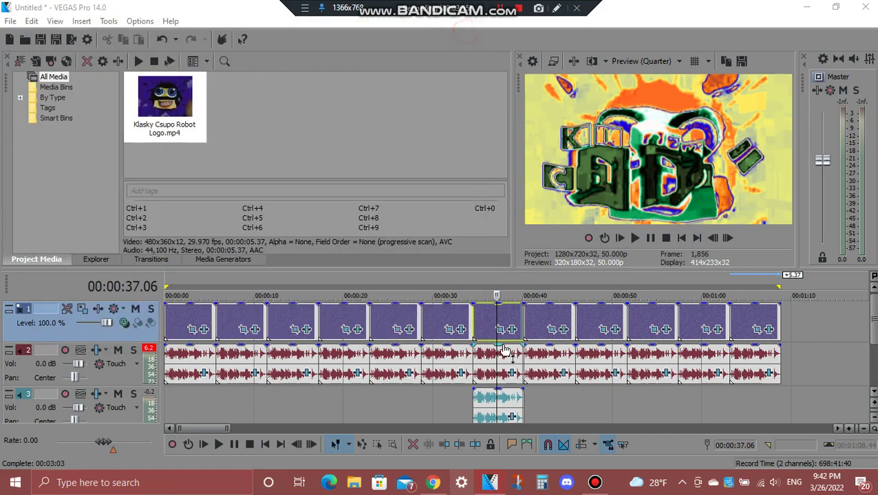
- Examine the IL Vocodex and Pitch Shift settings of the audio event on track 3, then close the effects window
left_click(510, 418)
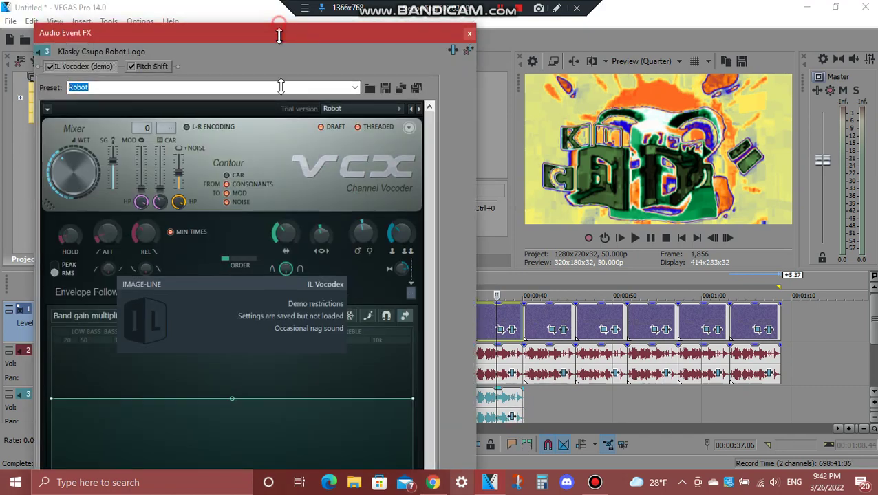
left_click_drag(278, 35, 281, 72)
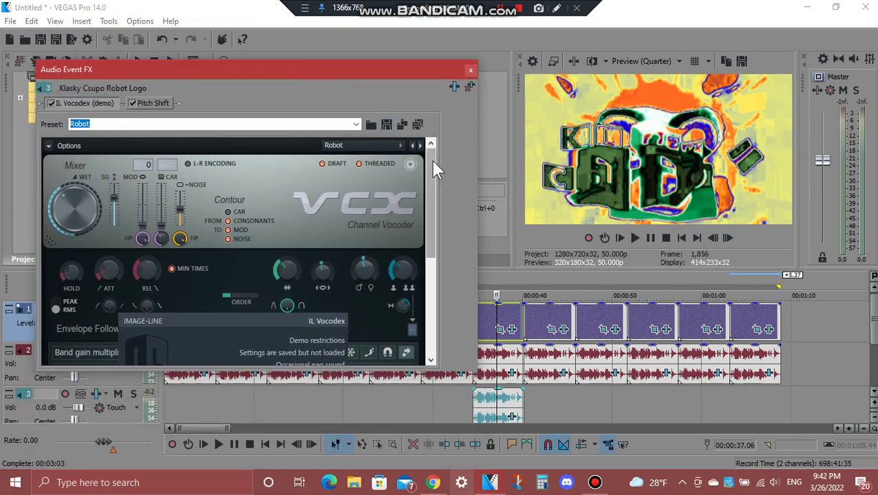
left_click_drag(433, 168, 438, 327)
left_click(162, 104)
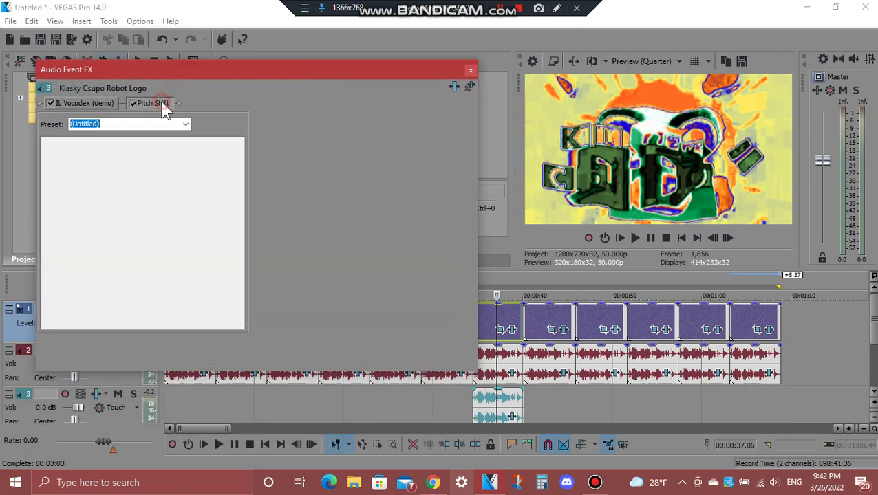
left_click(470, 71)
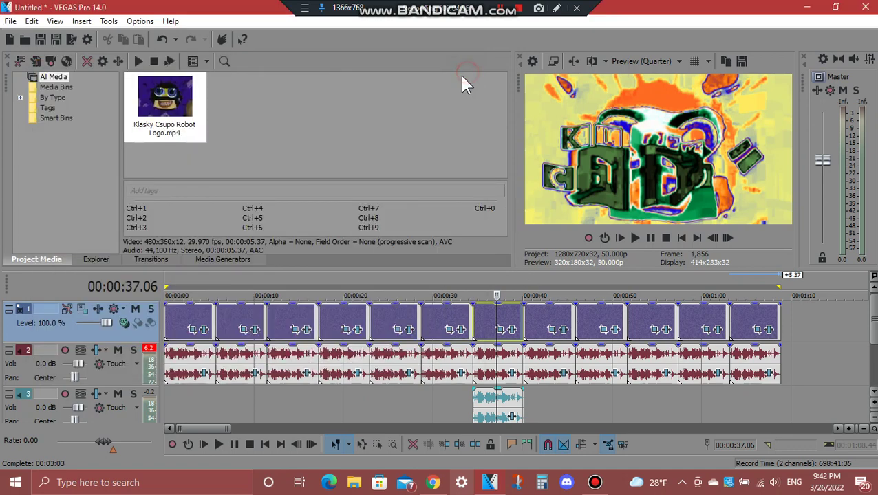
- Open the eighth video event's effects and inspect its TV Simulator and Pinch/Punch settings
left_click(544, 320)
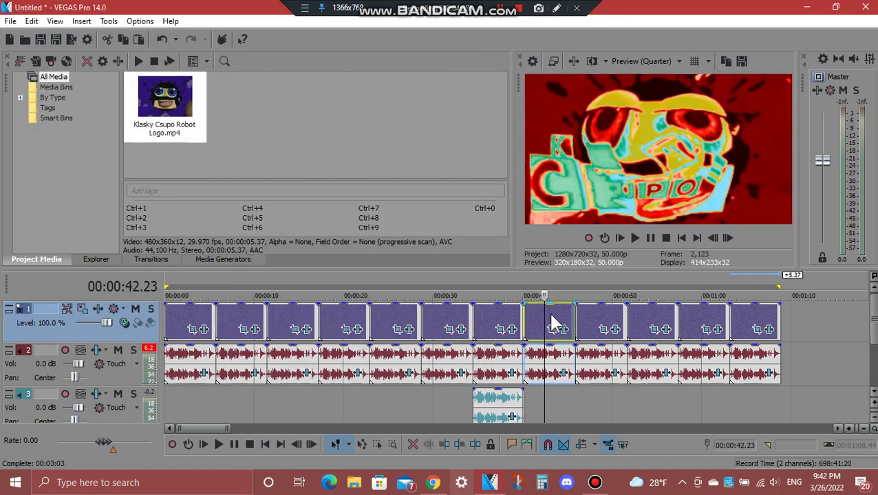
left_click(563, 330)
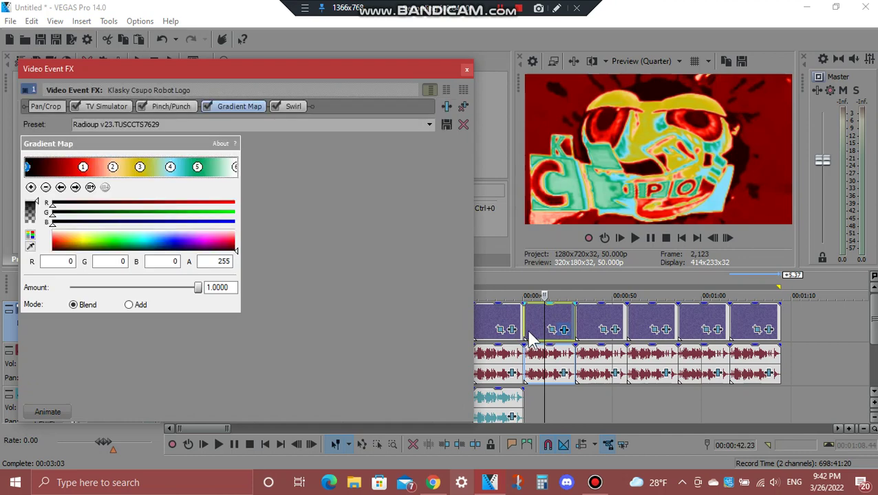
left_click(113, 107)
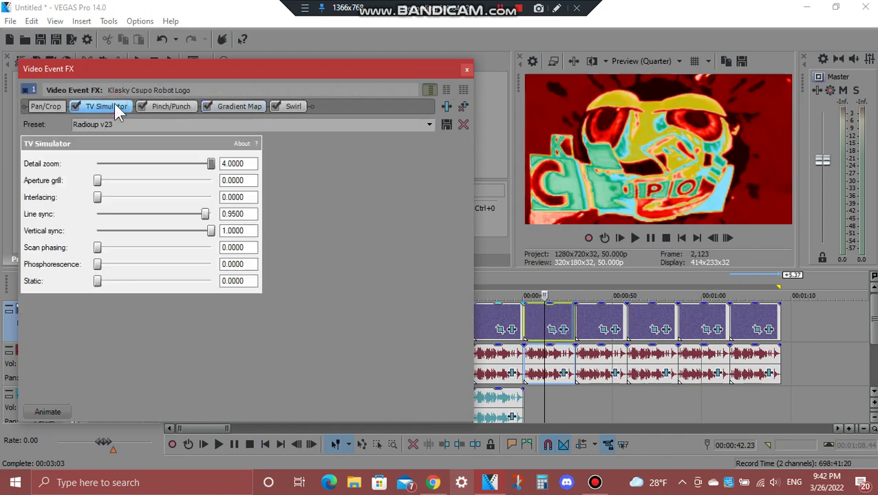
left_click(185, 109)
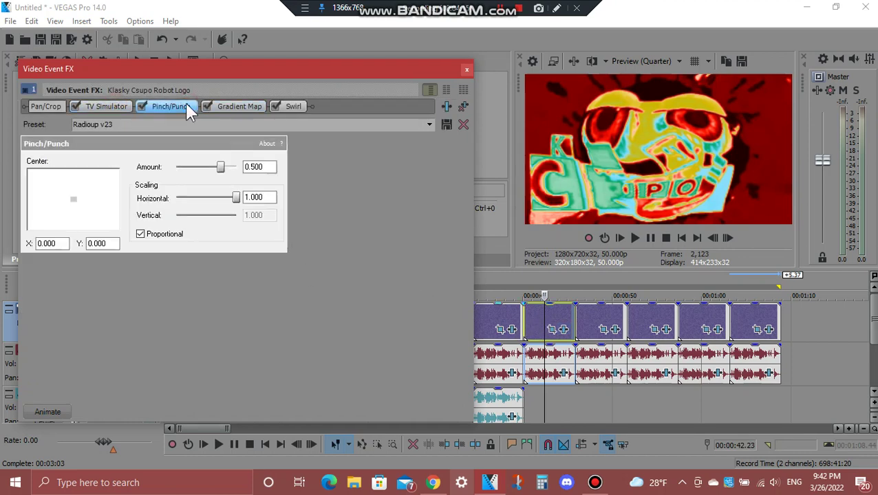
- Examine the RGB values of each colour point in the eighth video event's Gradient Map, from first to last
left_click(241, 107)
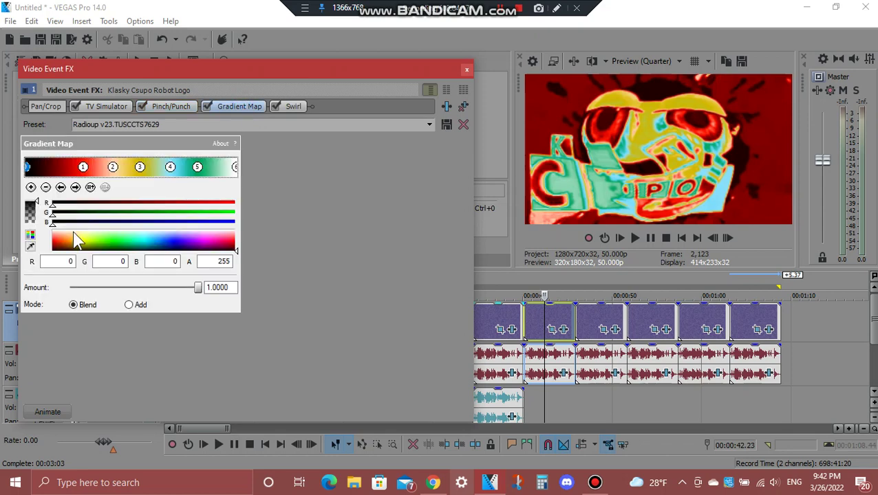
left_click(76, 191)
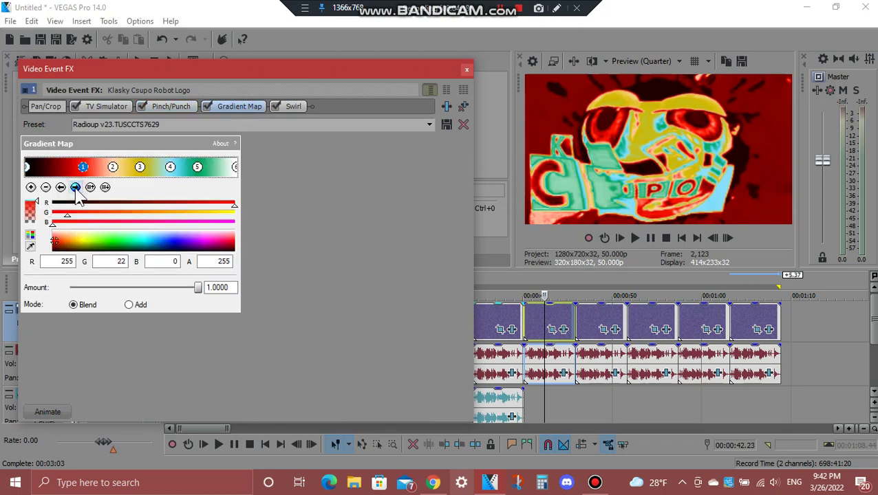
left_click(76, 188)
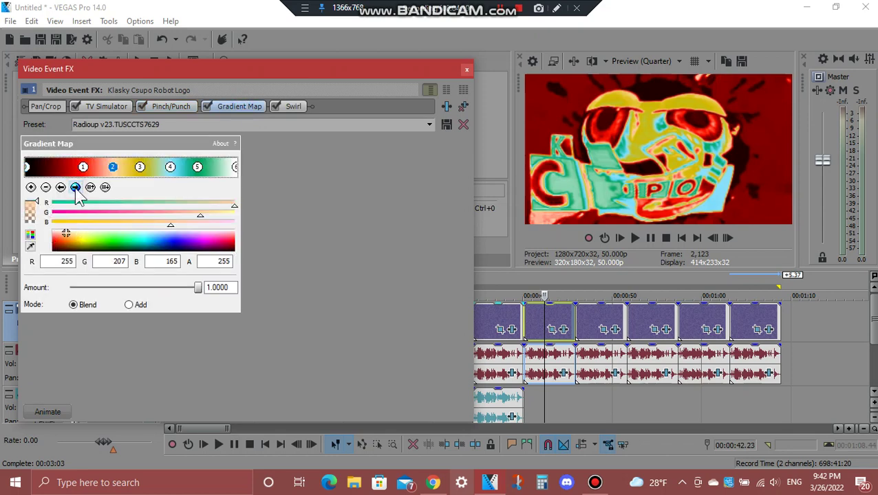
left_click(76, 189)
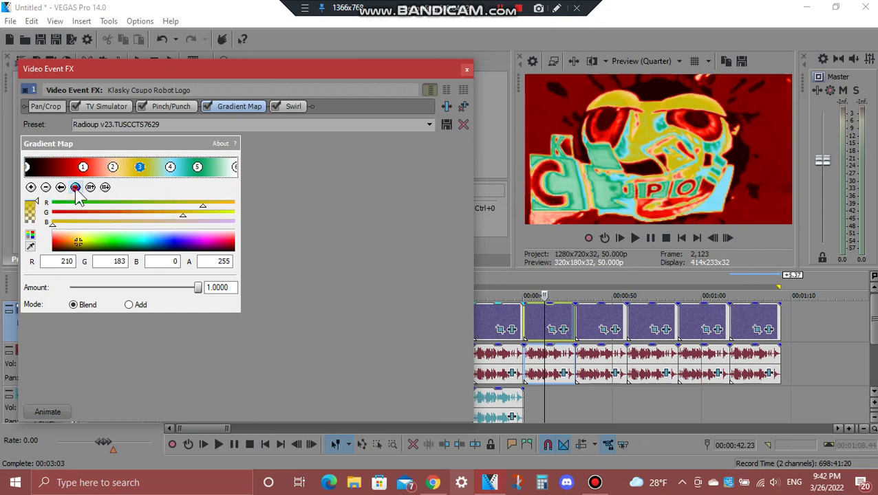
left_click(75, 188)
left_click(75, 189)
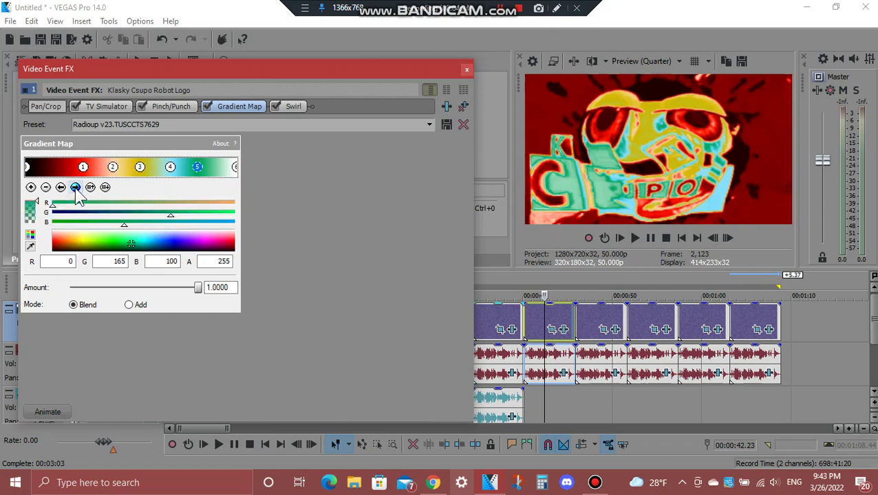
left_click(75, 189)
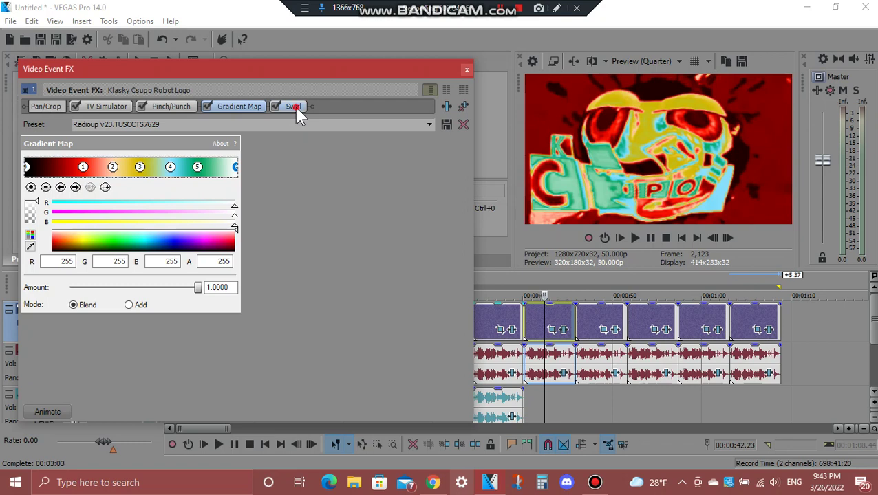
- Inspect the eighth video event's Swirl settings, then examine the matching audio event's IL Vocodex settings down to the keyboard and close the effects window
left_click(295, 108)
left_click(467, 69)
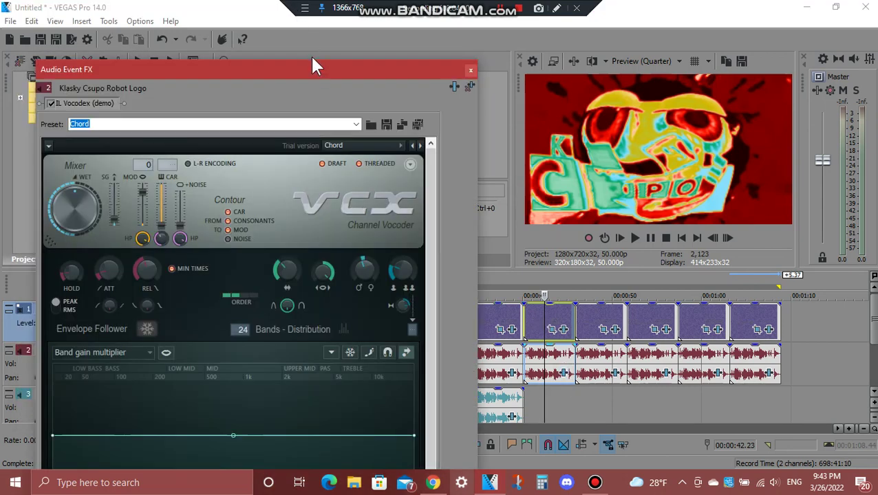
left_click_drag(311, 61, 349, 66)
left_click_drag(432, 172, 451, 308)
left_click(472, 60)
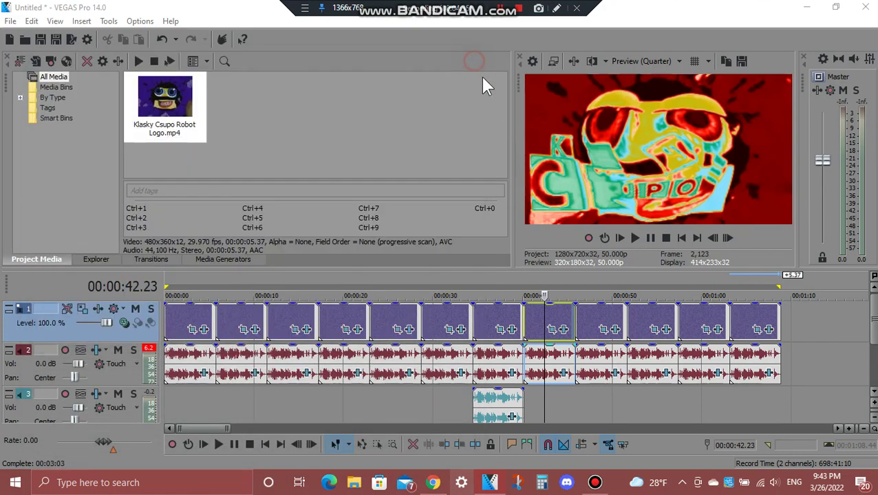
- Examine the RGB values of each colour point in the ninth video event's Gradient Map, then close the effects window
left_click(596, 328)
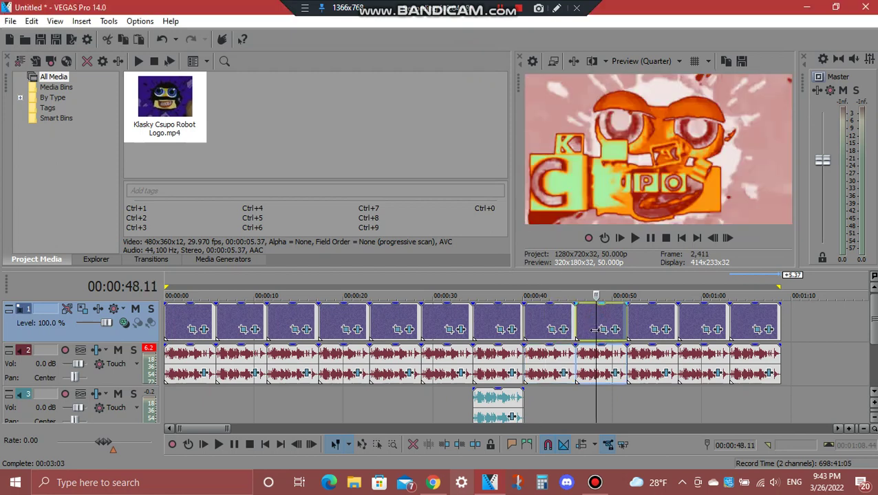
left_click(616, 331)
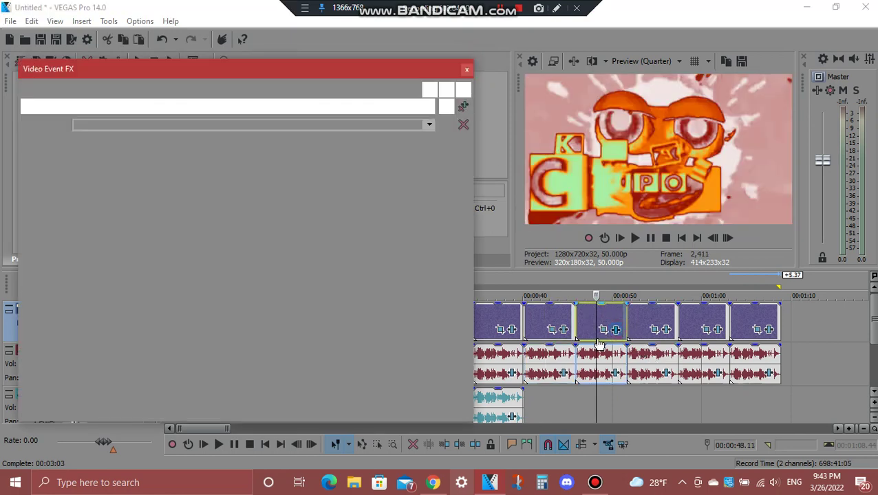
left_click(75, 188)
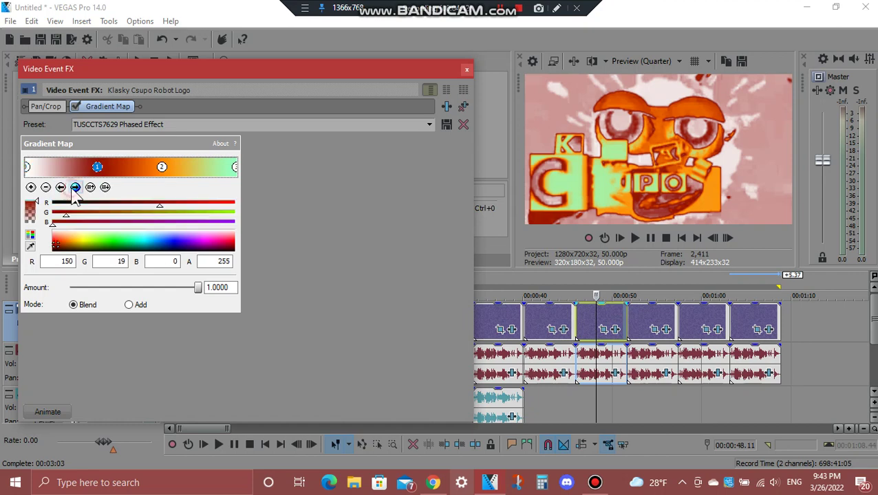
left_click(74, 188)
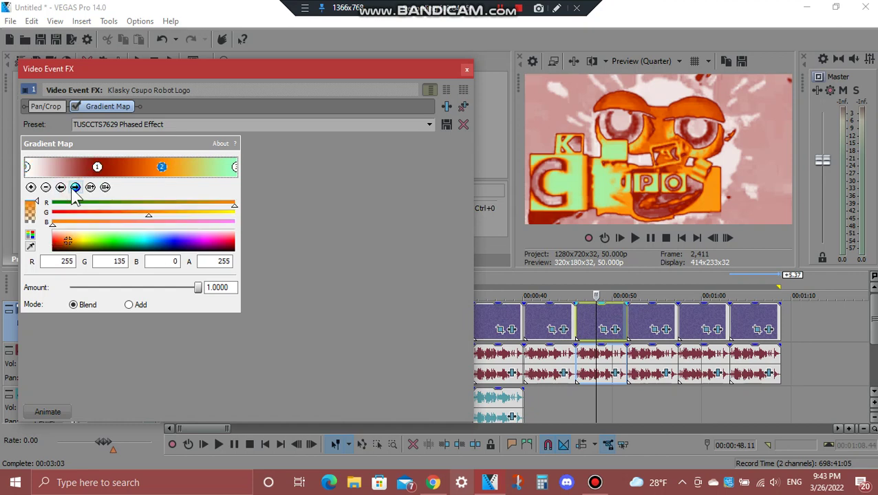
left_click(75, 188)
left_click(466, 71)
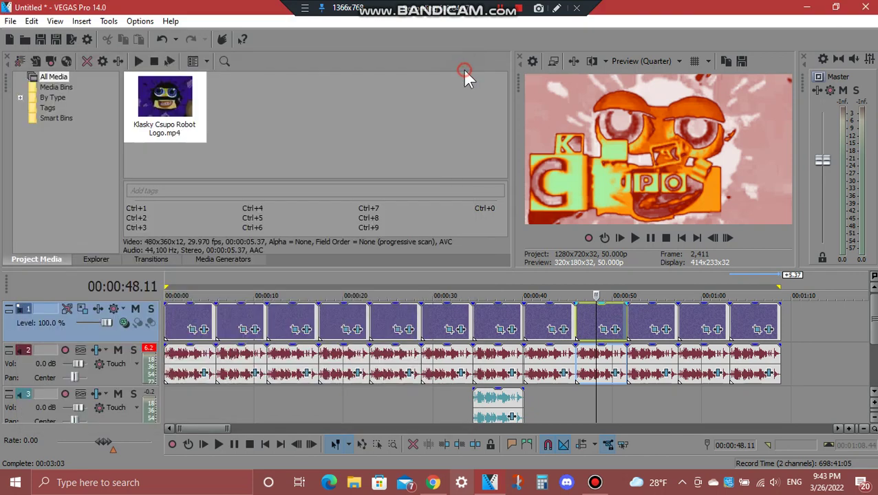
- Examine the IL Vocodex settings of the ninth audio event on track 2 down to the keyboard, then close the effects window
left_click(616, 373)
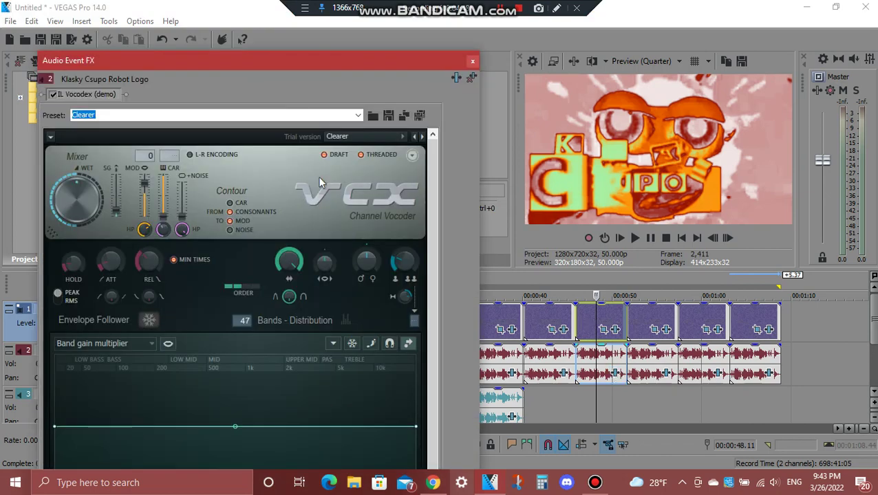
mouse_move(294, 60)
left_mouse_down()
mouse_move(303, 232)
mouse_move(304, 57)
left_mouse_up()
left_click_drag(432, 149, 443, 275)
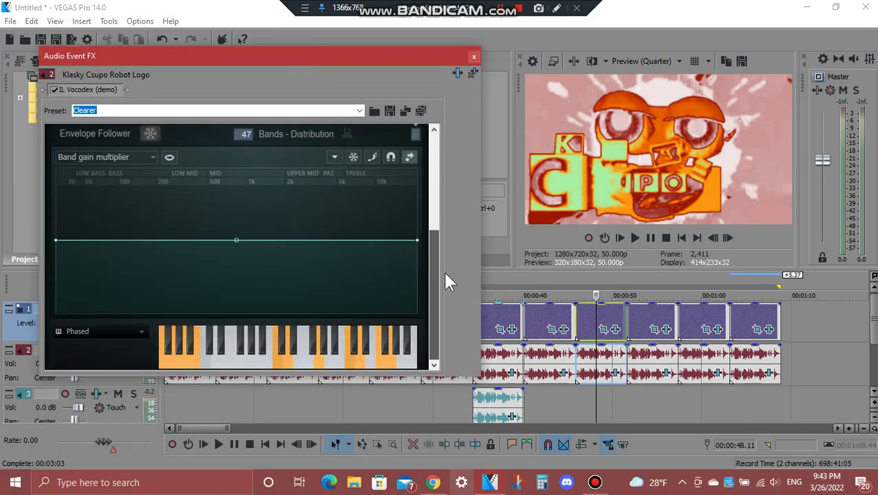
left_click(473, 57)
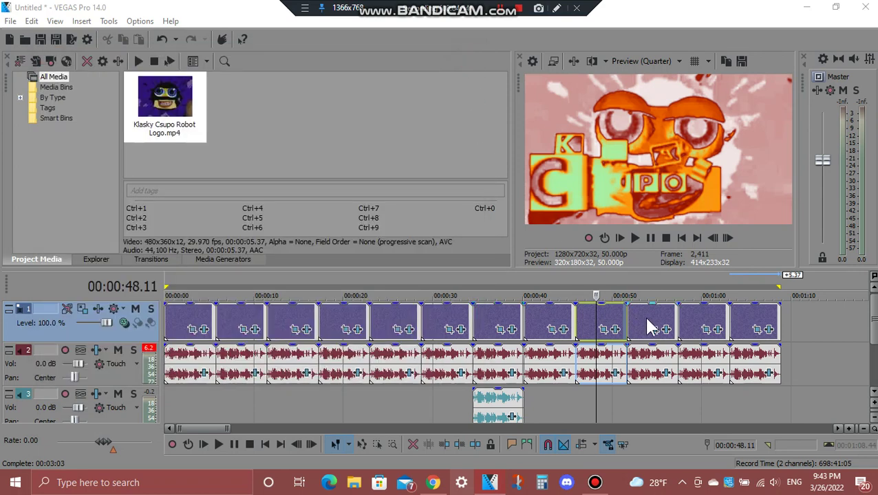
- Examine the RGB values of each colour point in the tenth video event's Gradient Map, then close the effects window
left_click(646, 323)
left_click(664, 330)
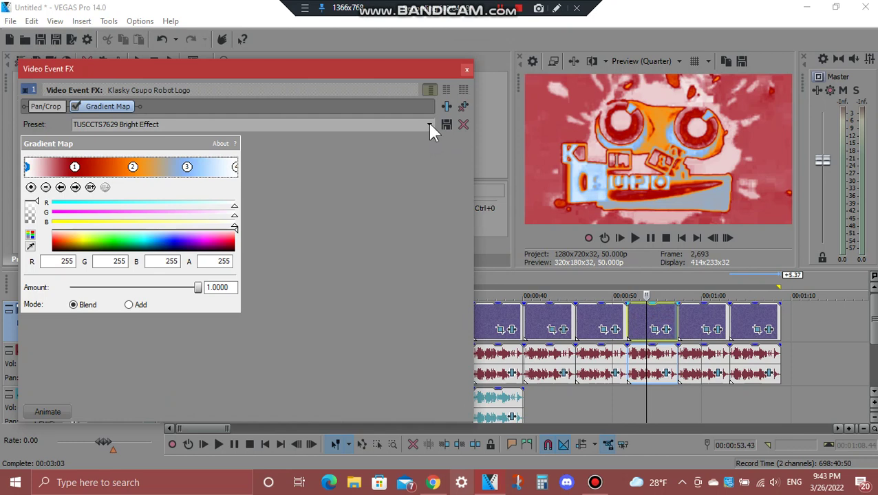
left_click(75, 187)
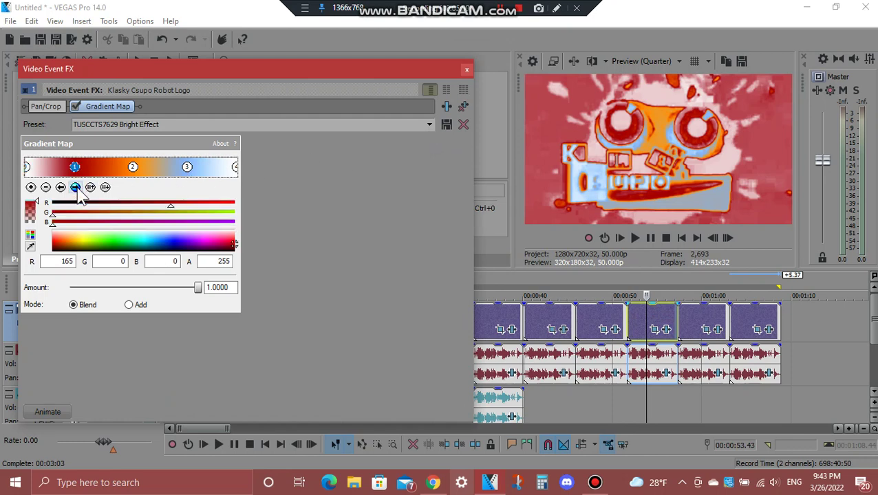
left_click(76, 188)
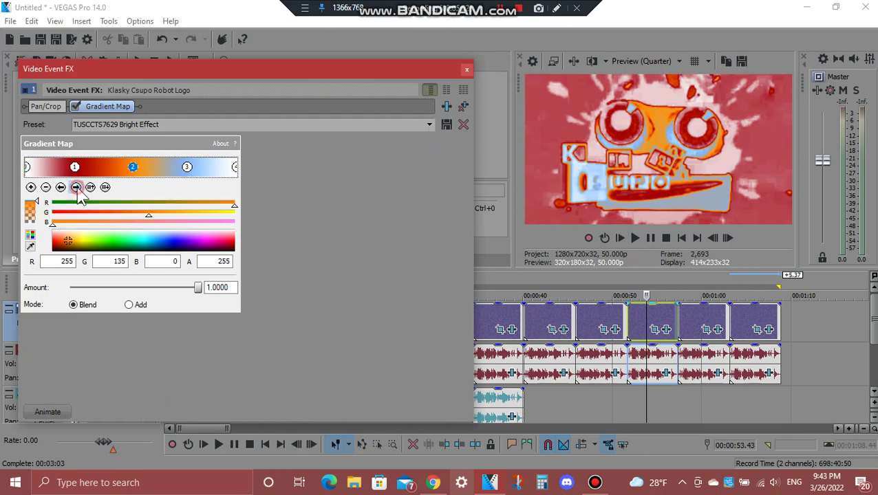
left_click(76, 188)
left_click(75, 188)
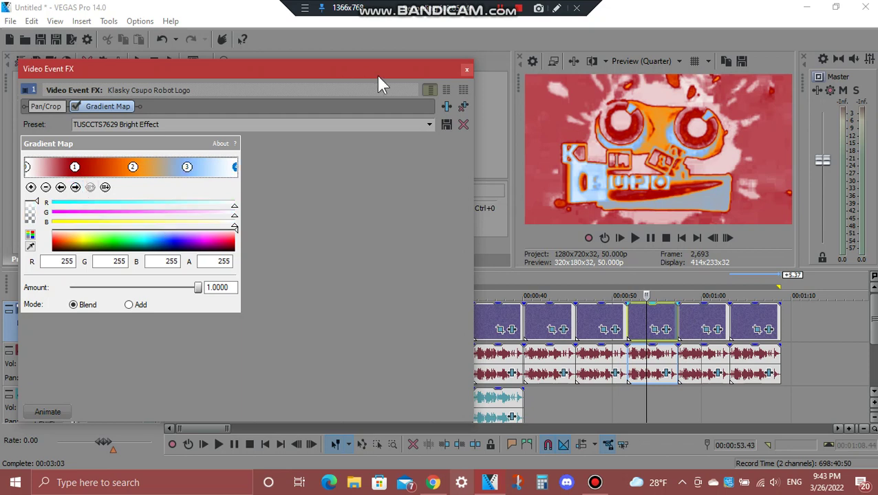
left_click(465, 70)
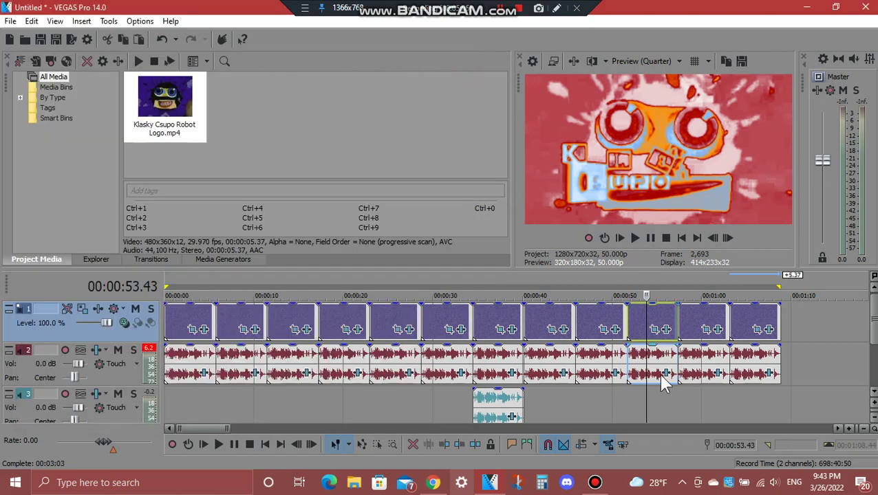
- Examine the IL Vocodex settings of the tenth audio event on track 2 down to the keyboard, then close the effects window
left_click(664, 375)
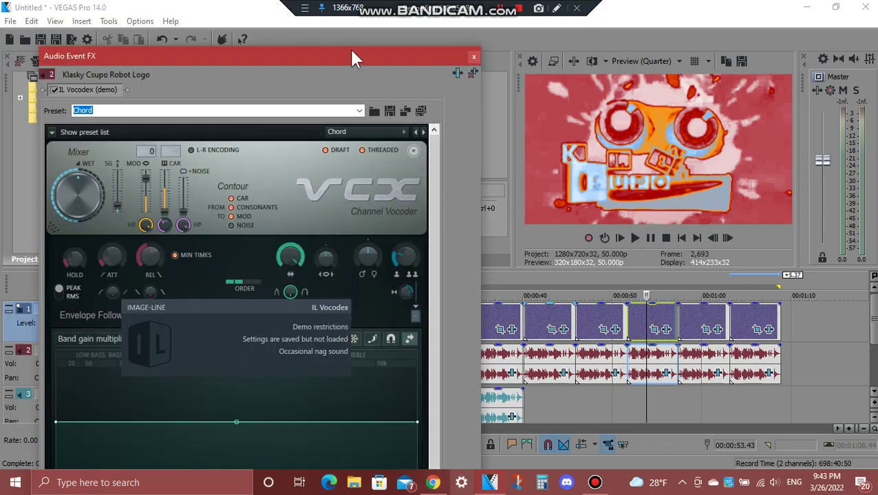
left_click_drag(348, 46, 382, 68)
scroll(467, 246, "down", 5)
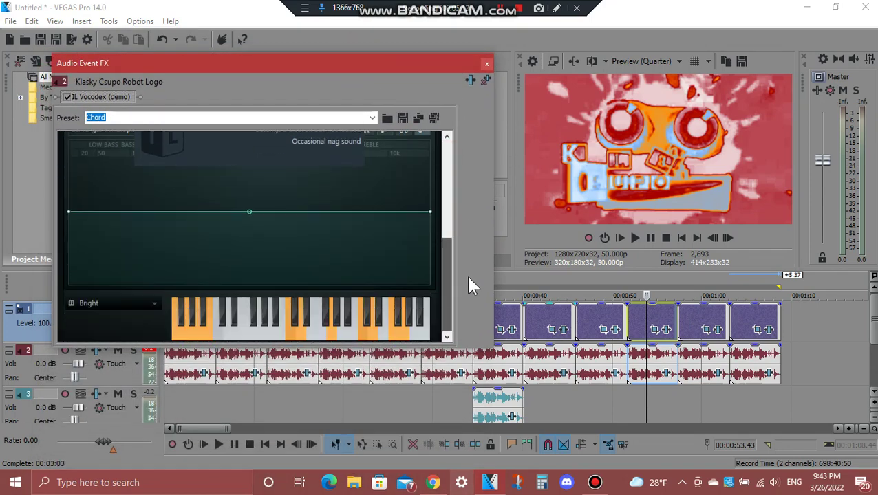
left_click(486, 64)
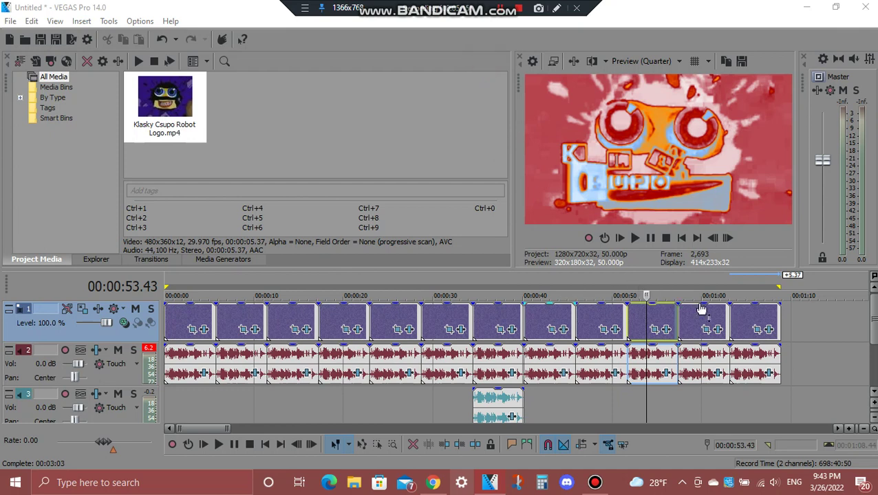
- Open the eleventh video event's effects and inspect its Rays settings
left_click(700, 322)
left_click(717, 331)
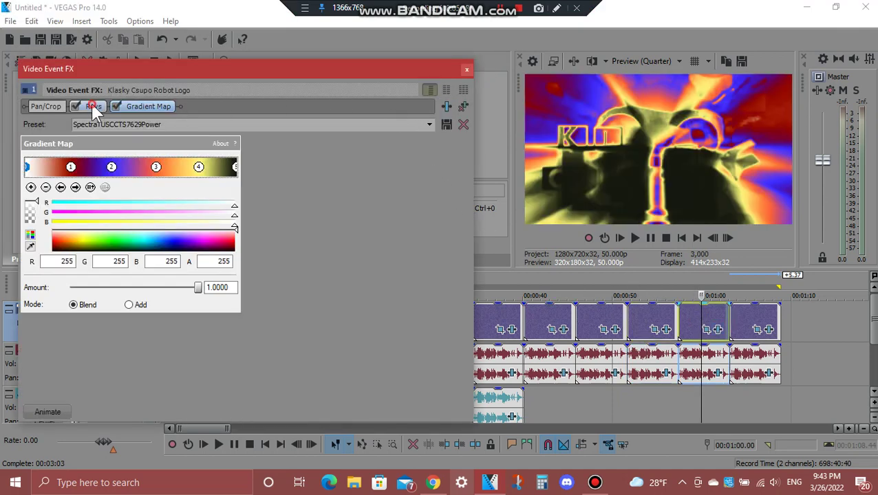
left_click(93, 108)
- Examine the RGB values of each colour point in the eleventh video event's Gradient Map, then close the effects window
left_click(140, 110)
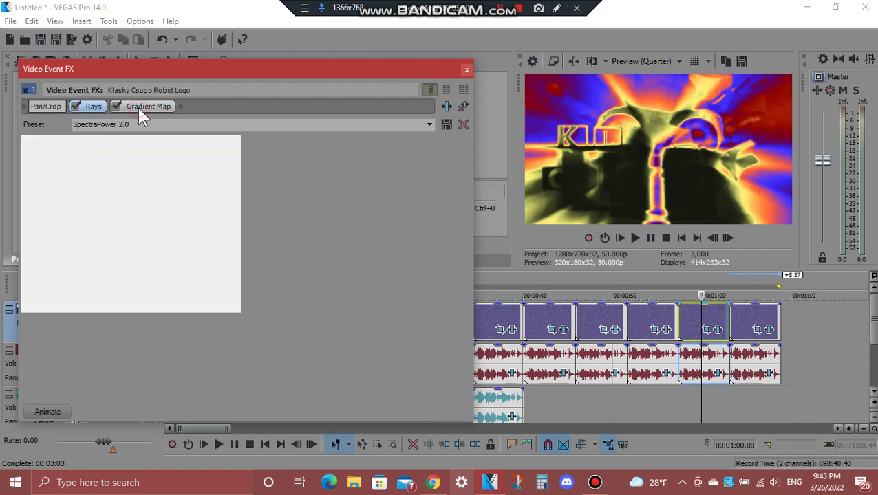
left_click(75, 188)
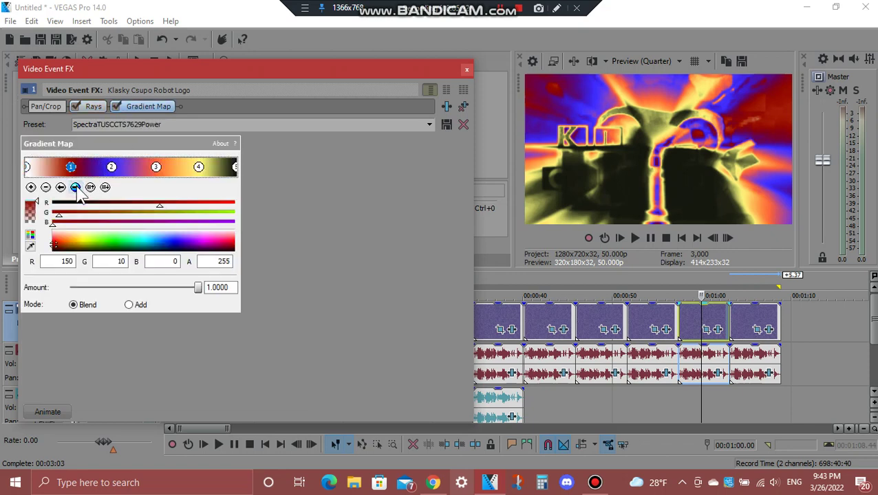
left_click(76, 188)
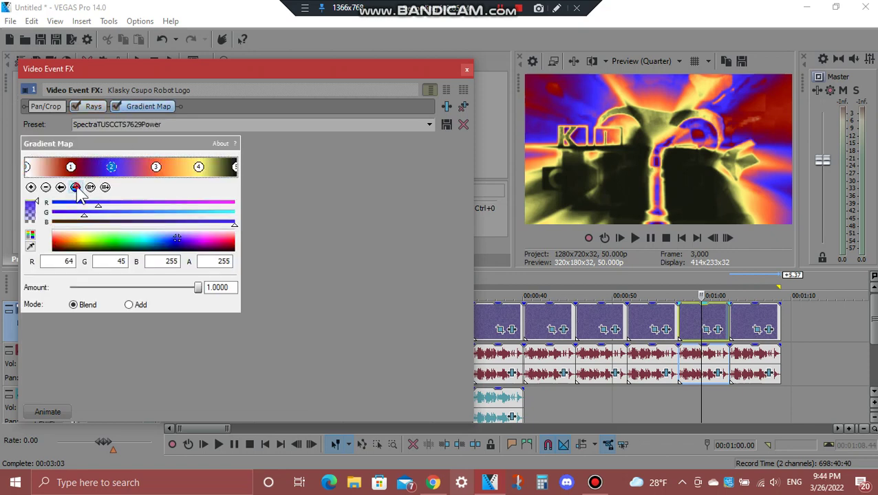
left_click(76, 188)
left_click(76, 188)
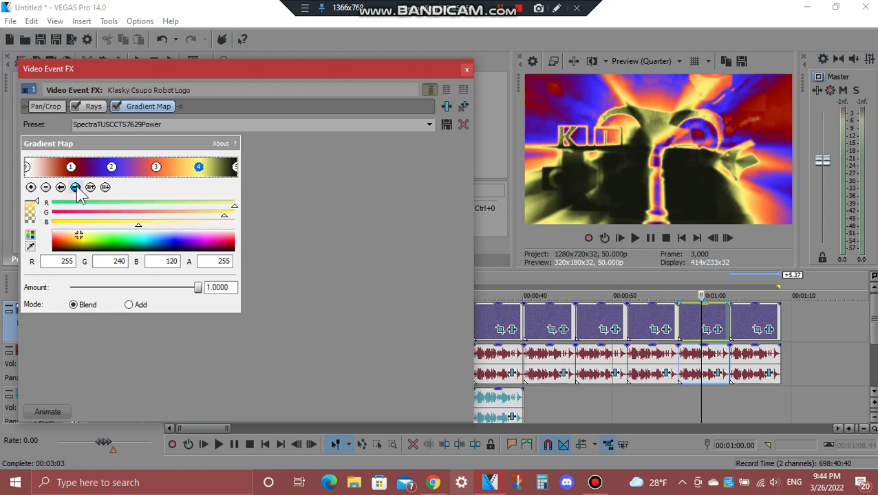
left_click(76, 188)
left_click(467, 71)
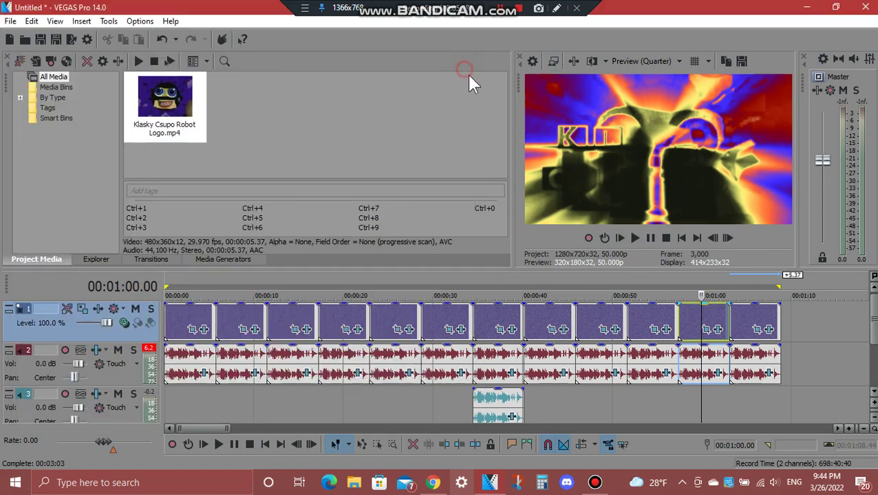
- Examine the IL Vocodex settings of the eleventh audio event on track 2 down to the keyboard, then close the effects window
left_click(717, 375)
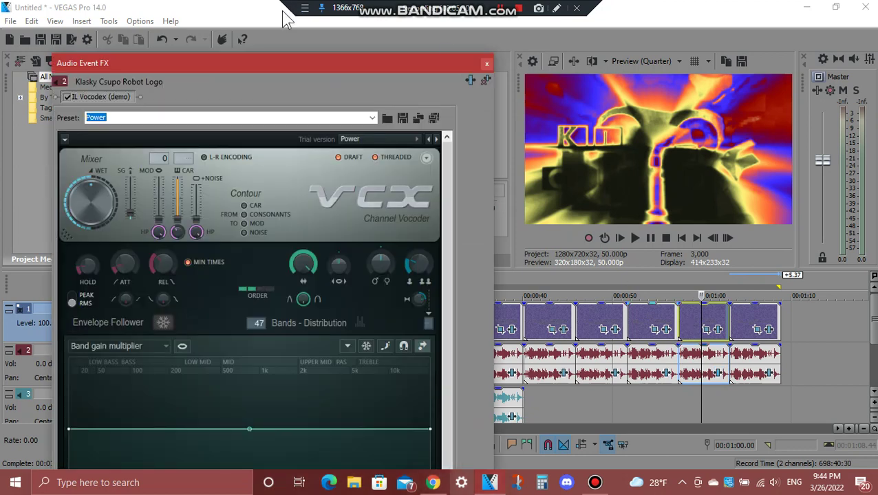
left_click_drag(271, 58, 308, 80)
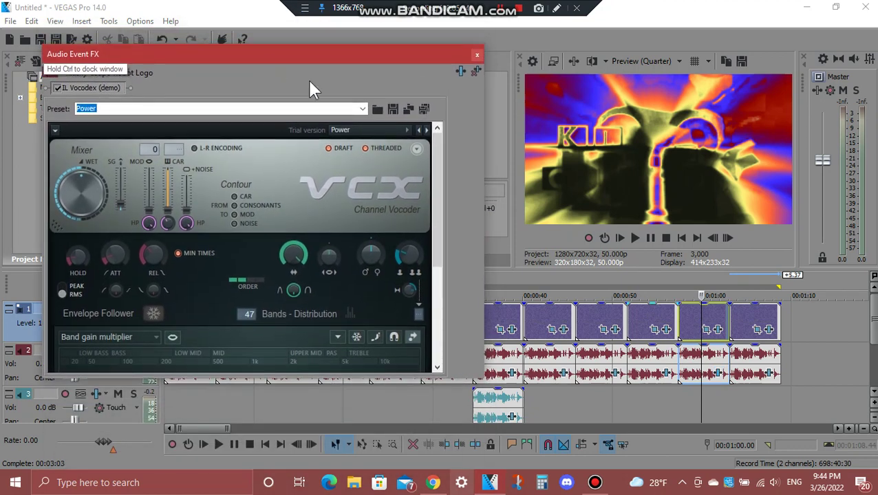
left_click_drag(439, 149, 426, 277)
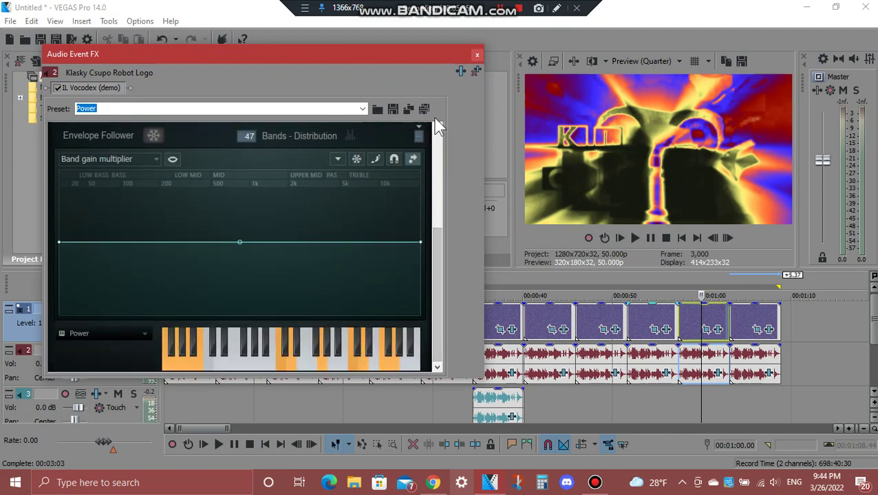
left_click(477, 54)
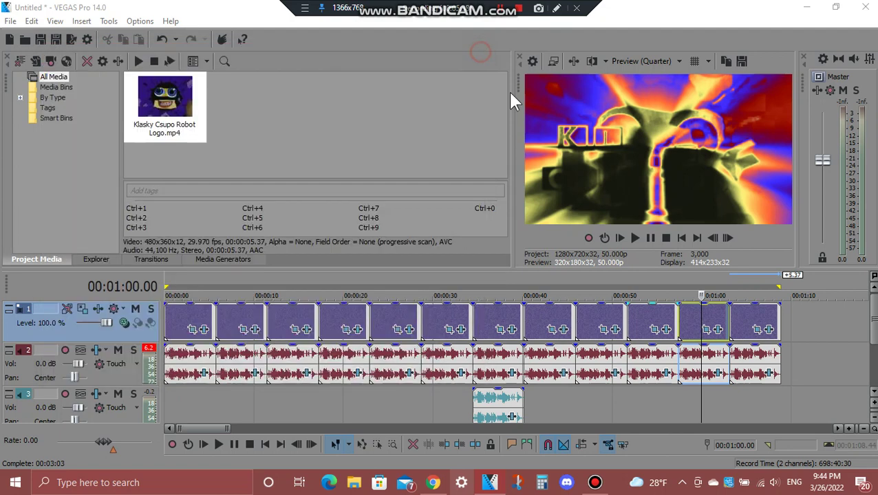
- Open the twelfth video event's effects and inspect its NewBlue LE Light Rays and TV Simulator settings
left_click(747, 313)
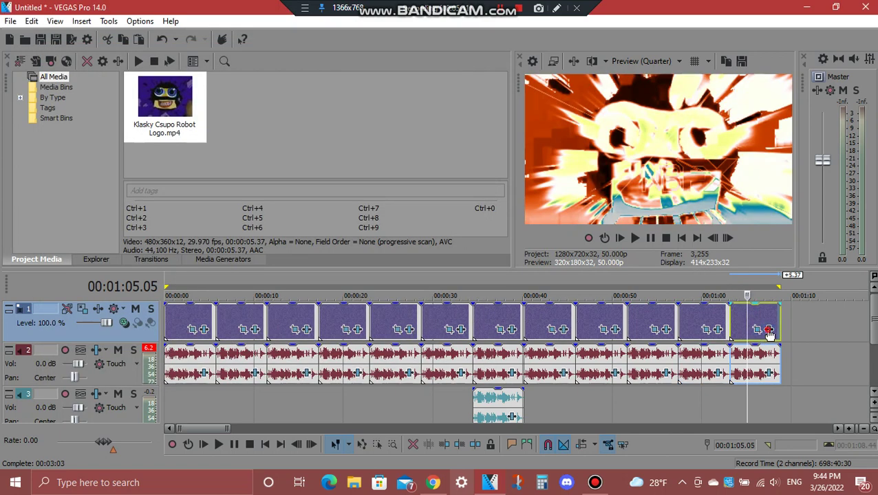
left_click(763, 330)
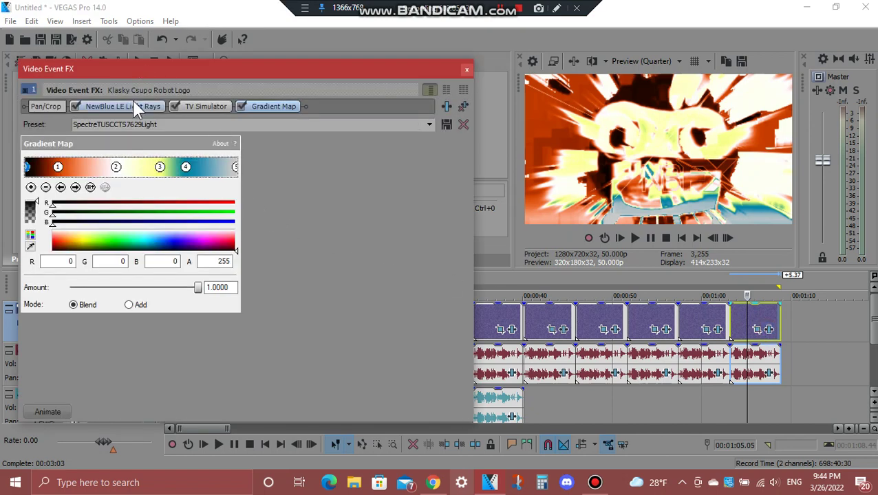
left_click(135, 107)
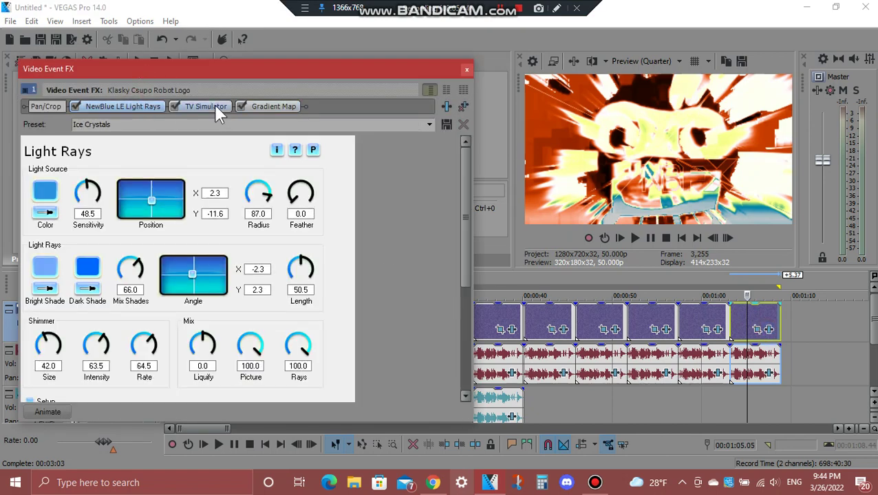
left_click(213, 105)
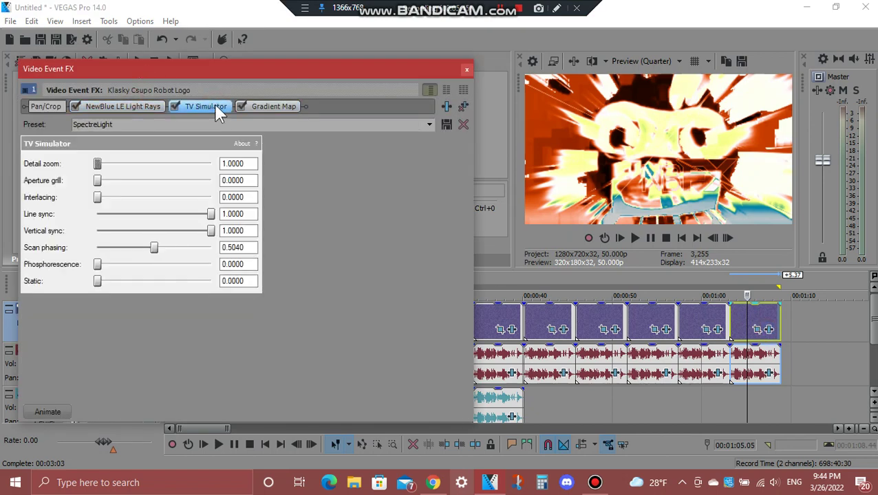
- Examine the RGB values of each colour point in the twelfth video event's Gradient Map, then close the effects window
left_click(294, 108)
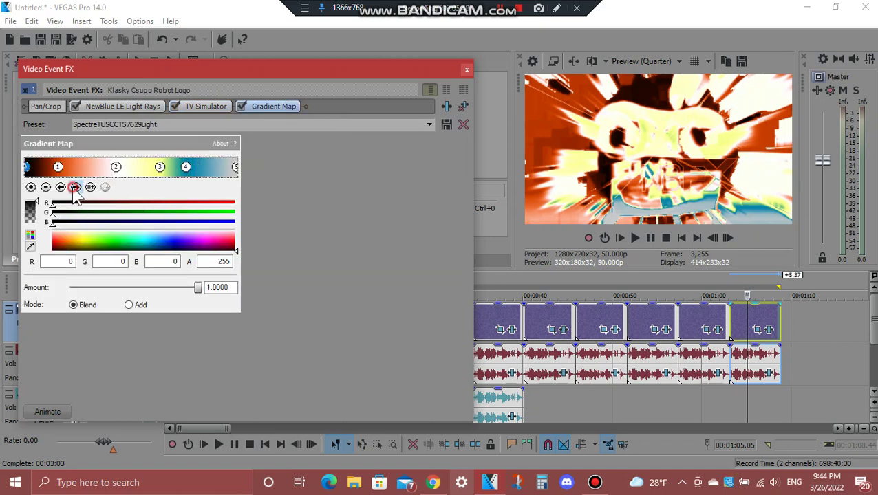
left_click(75, 188)
left_click(74, 188)
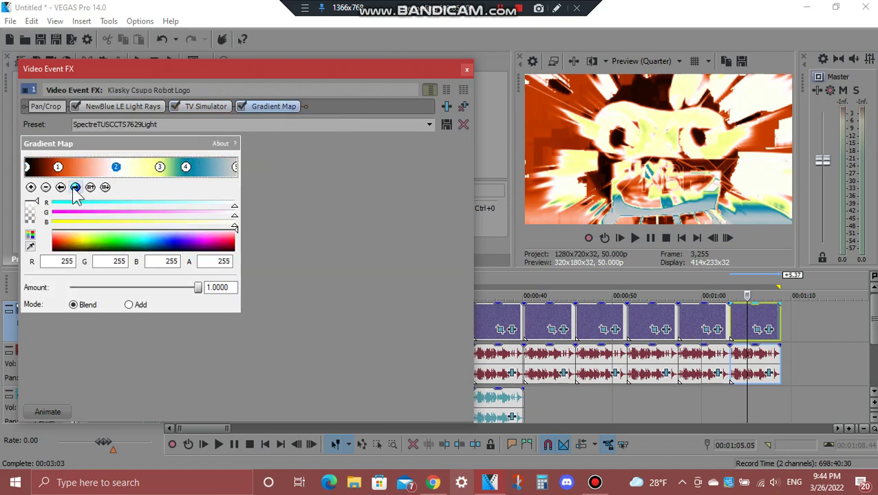
left_click(75, 188)
left_click(75, 188)
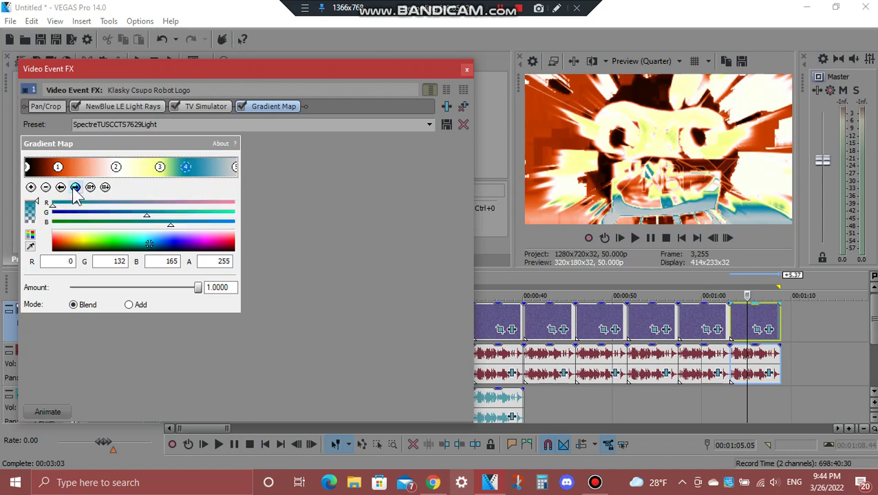
left_click(75, 188)
left_click(465, 68)
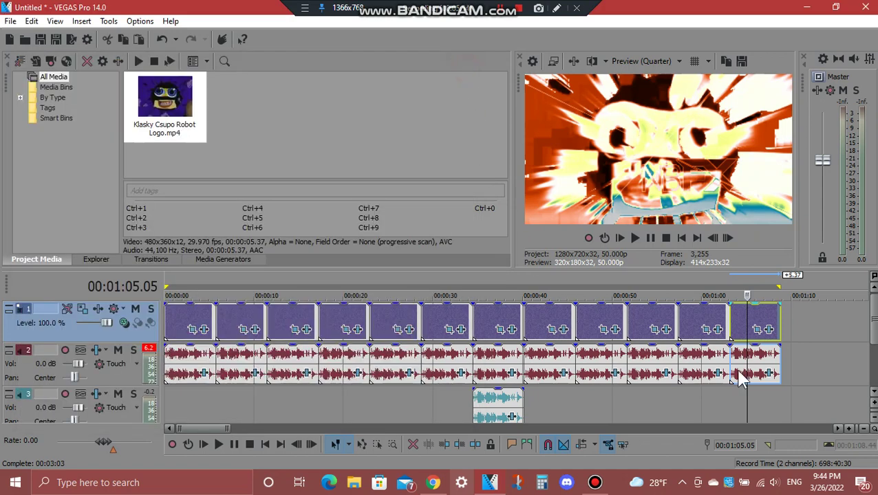
- Examine the IL Vocodex settings of the twelfth audio event on track 2 down to the keyboard, then close the effects window
left_click(770, 374)
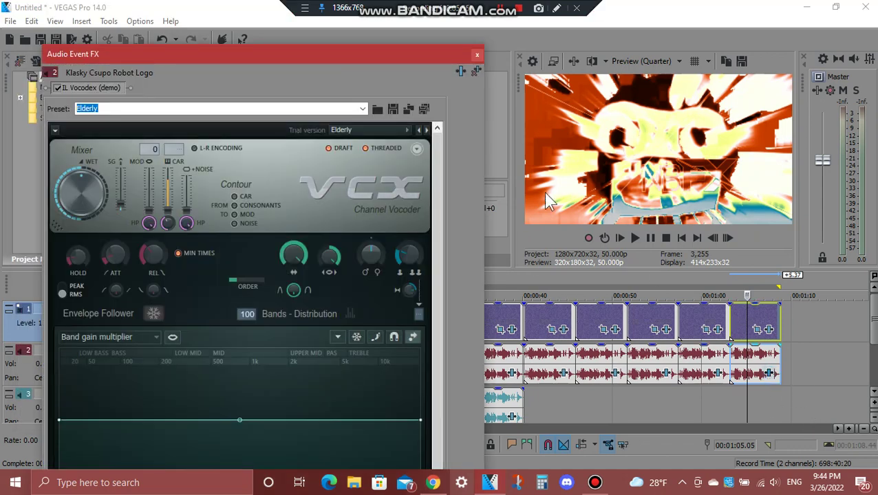
left_click_drag(354, 45, 387, 81)
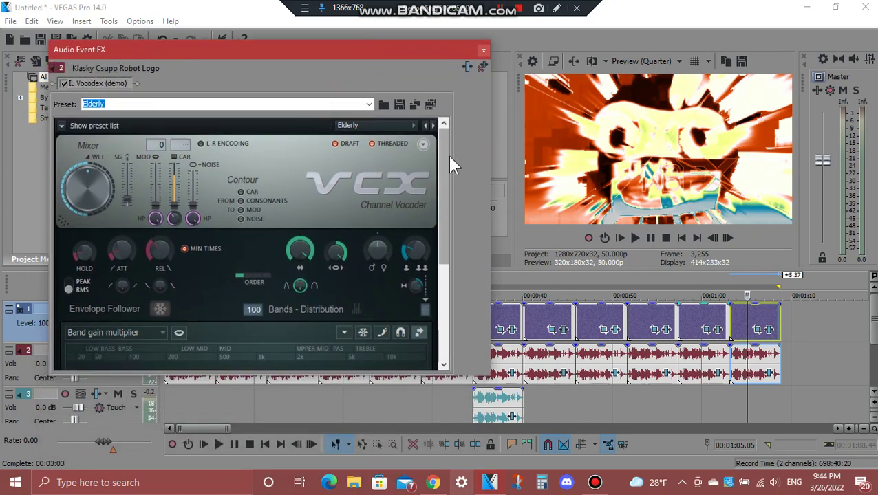
left_click_drag(444, 155, 436, 315)
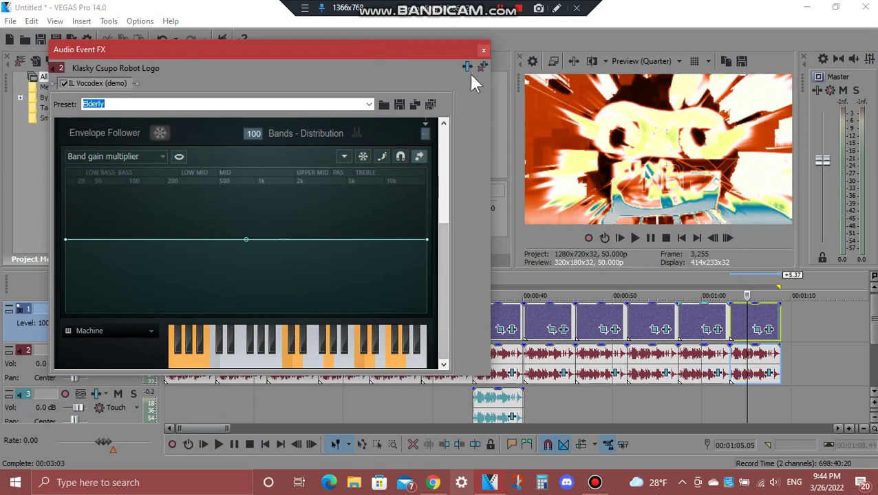
left_click(483, 49)
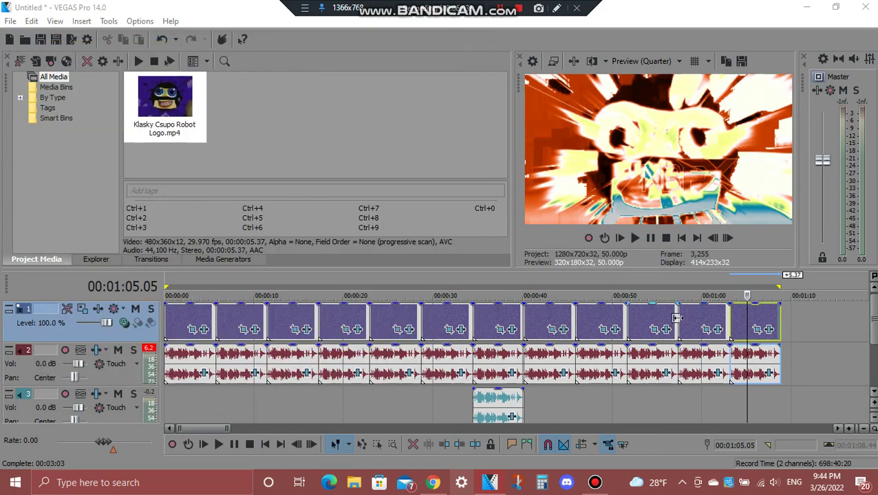
- Select the time range spanning all twelve clips and play the timeline from the beginning
double_click(759, 320)
left_click_drag(729, 393, 50, 364)
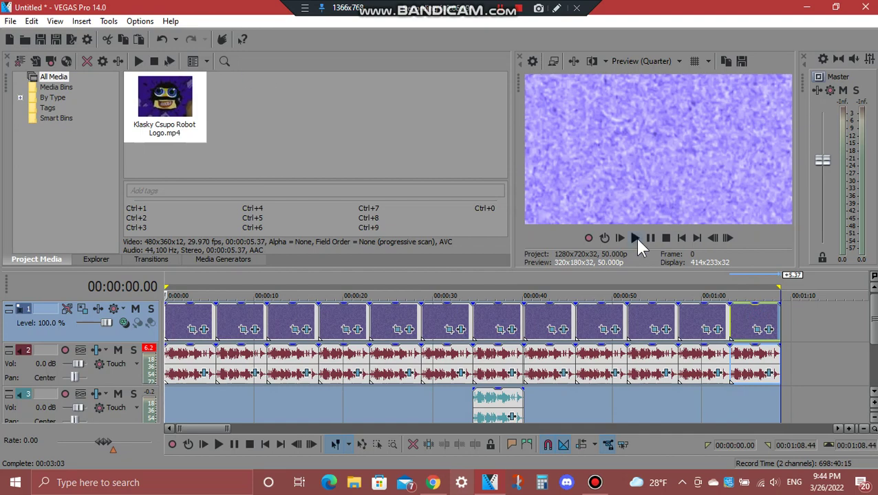
left_click(635, 238)
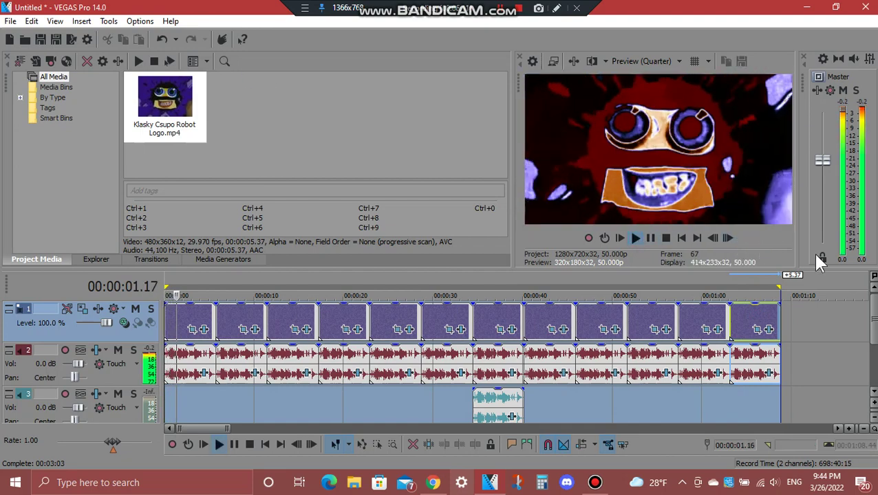